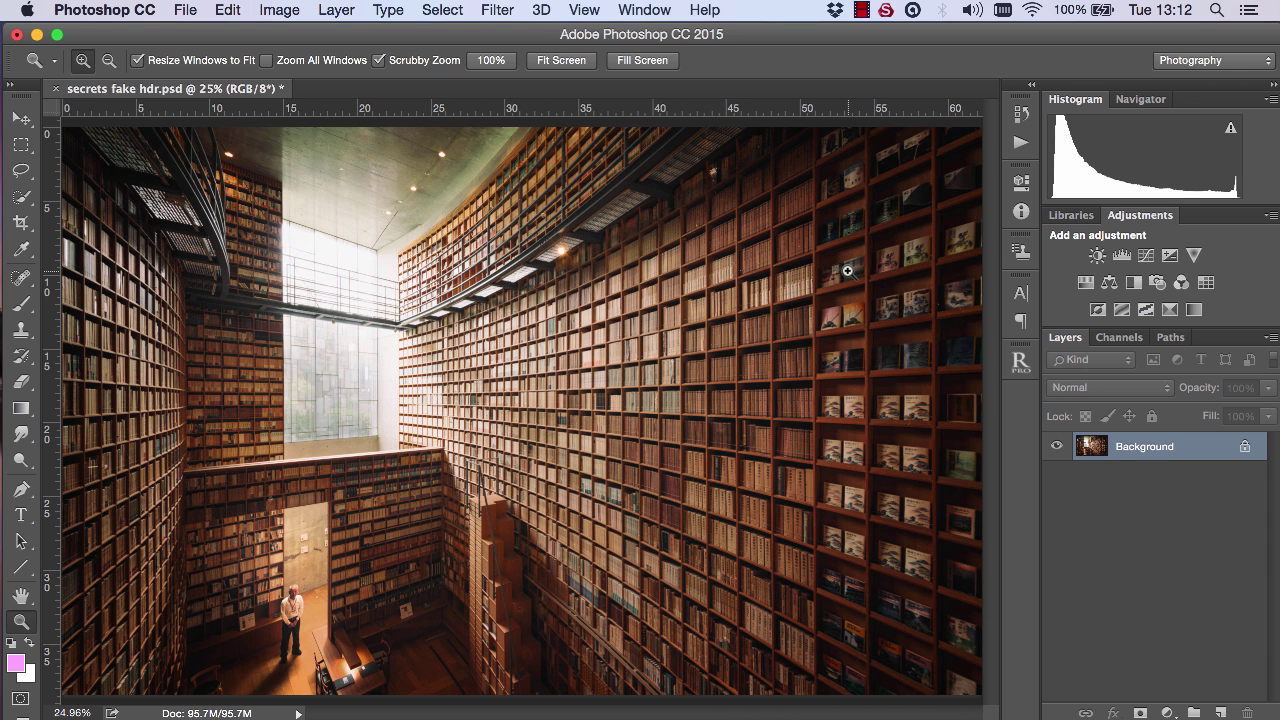
Step: Run Raya Pro's Fake HDR enhancement and expand the resulting Fake HDR group
click(1019, 362)
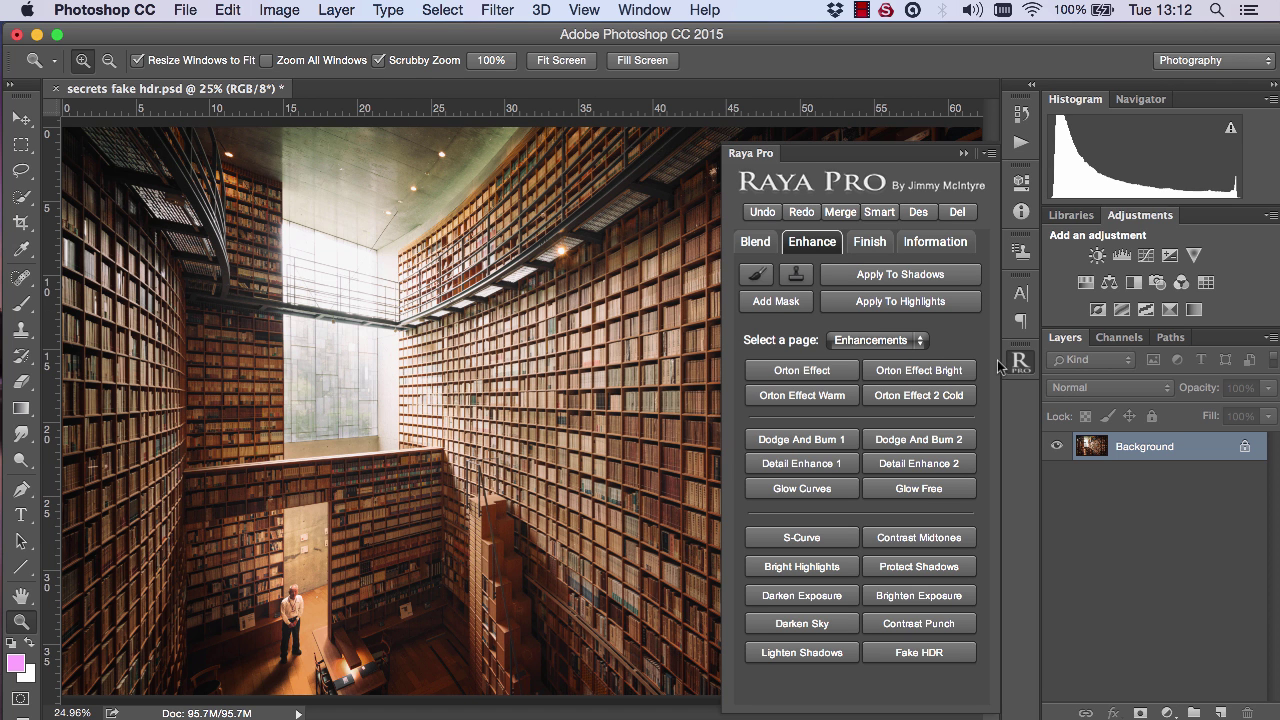
click(921, 660)
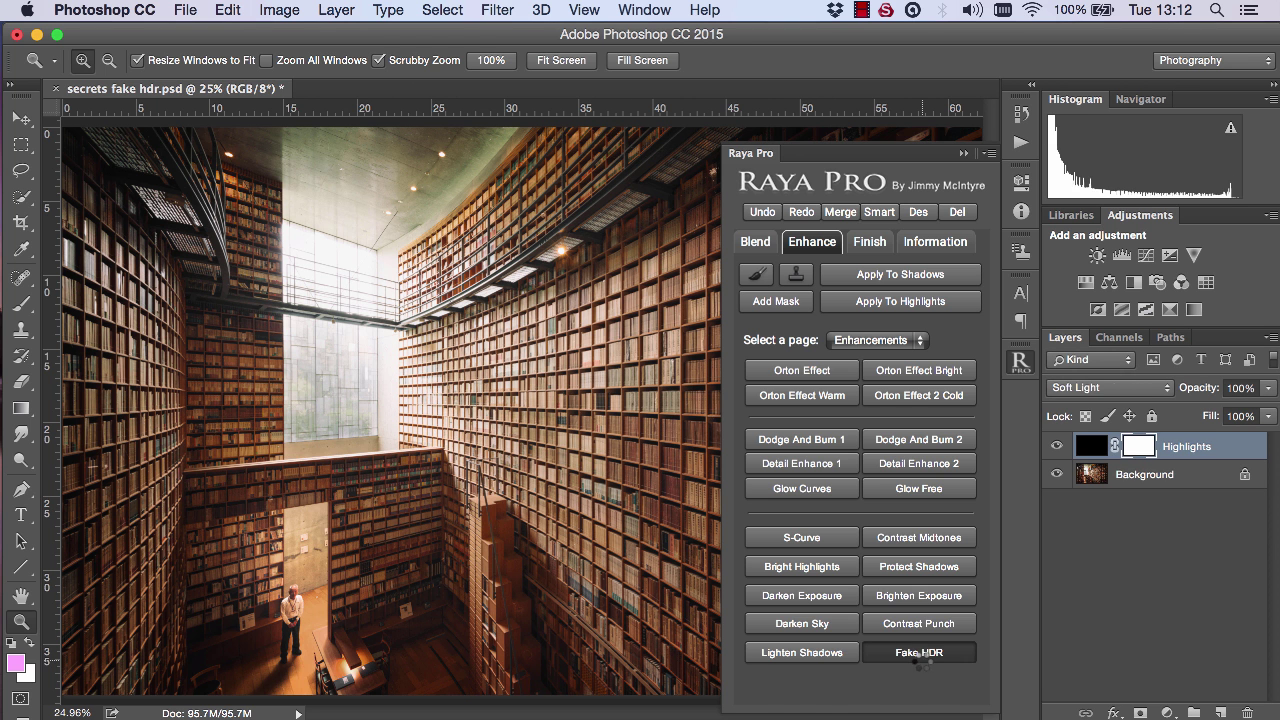
click(1080, 446)
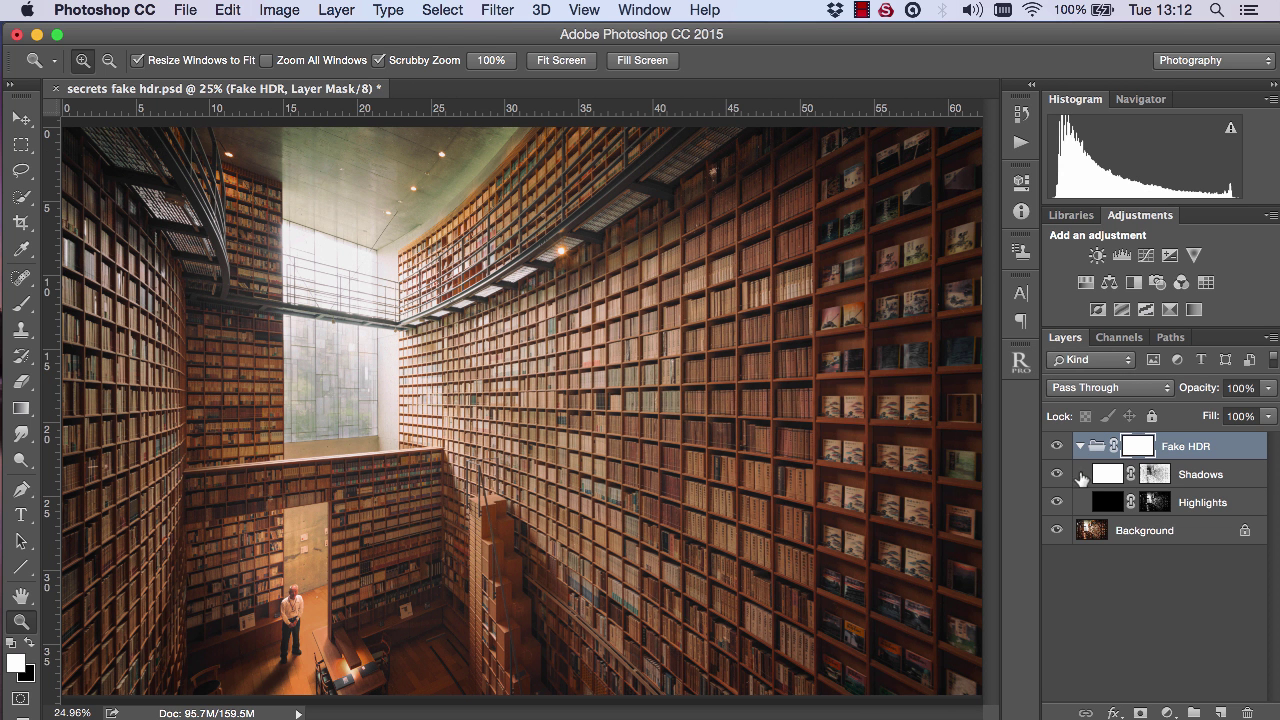
Step: Toggle the Shadows layer to compare, then zoom into the right-hand bookshelves
click(1056, 475)
click(1056, 476)
click(1056, 476)
drag(951, 408, 962, 398)
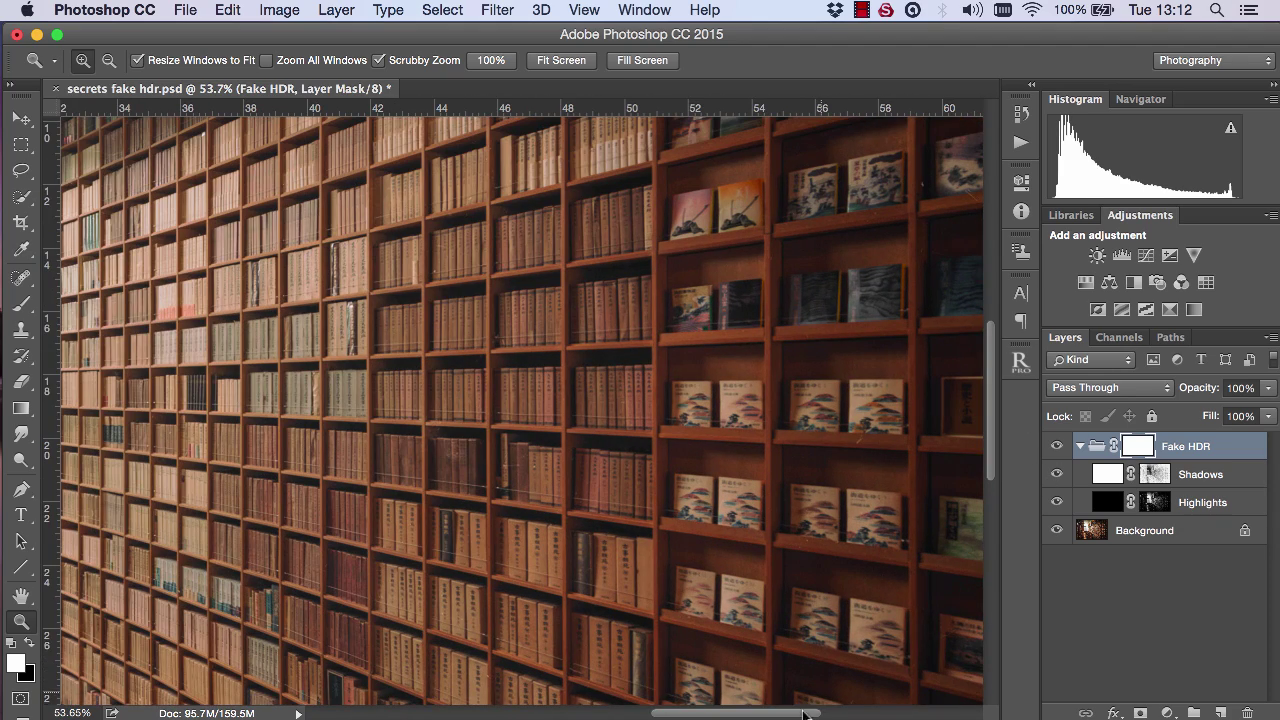
Step: Compare the photo with and without Shadows, then select the Shadows layer mask
scroll(820, 677, right, 5)
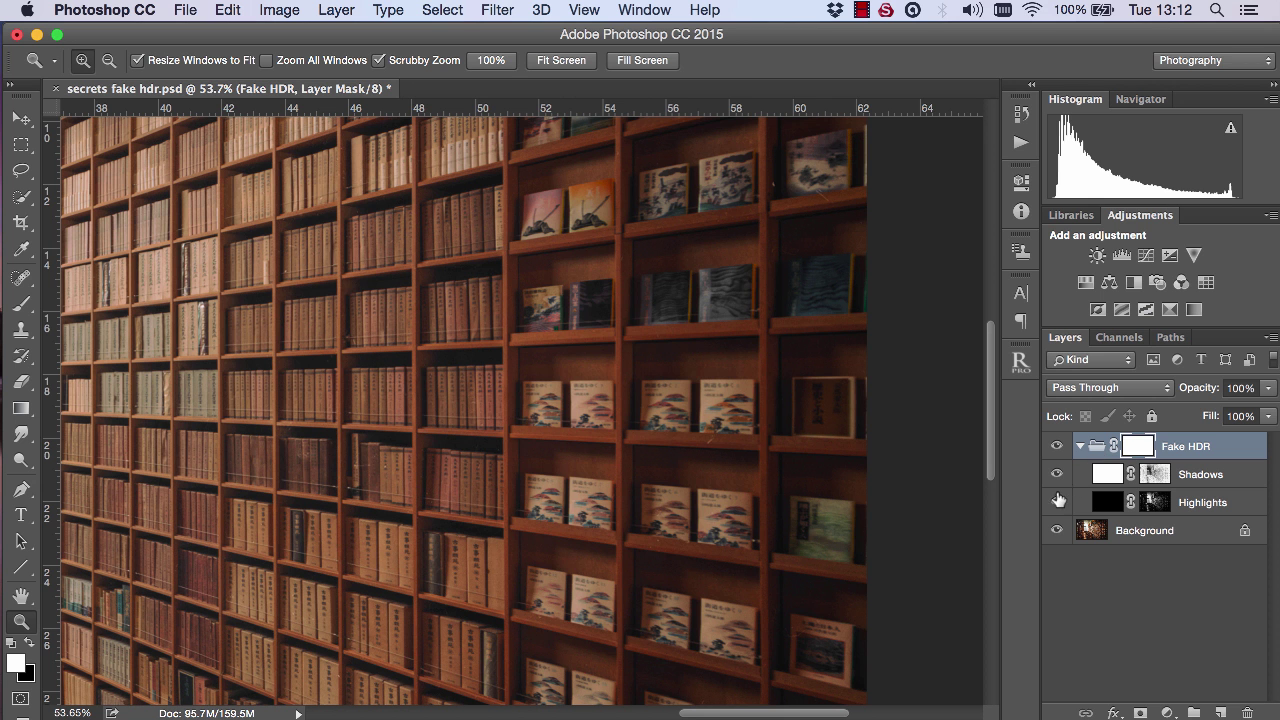
click(1056, 478)
click(1056, 478)
click(1056, 478)
click(1056, 478)
click(1155, 476)
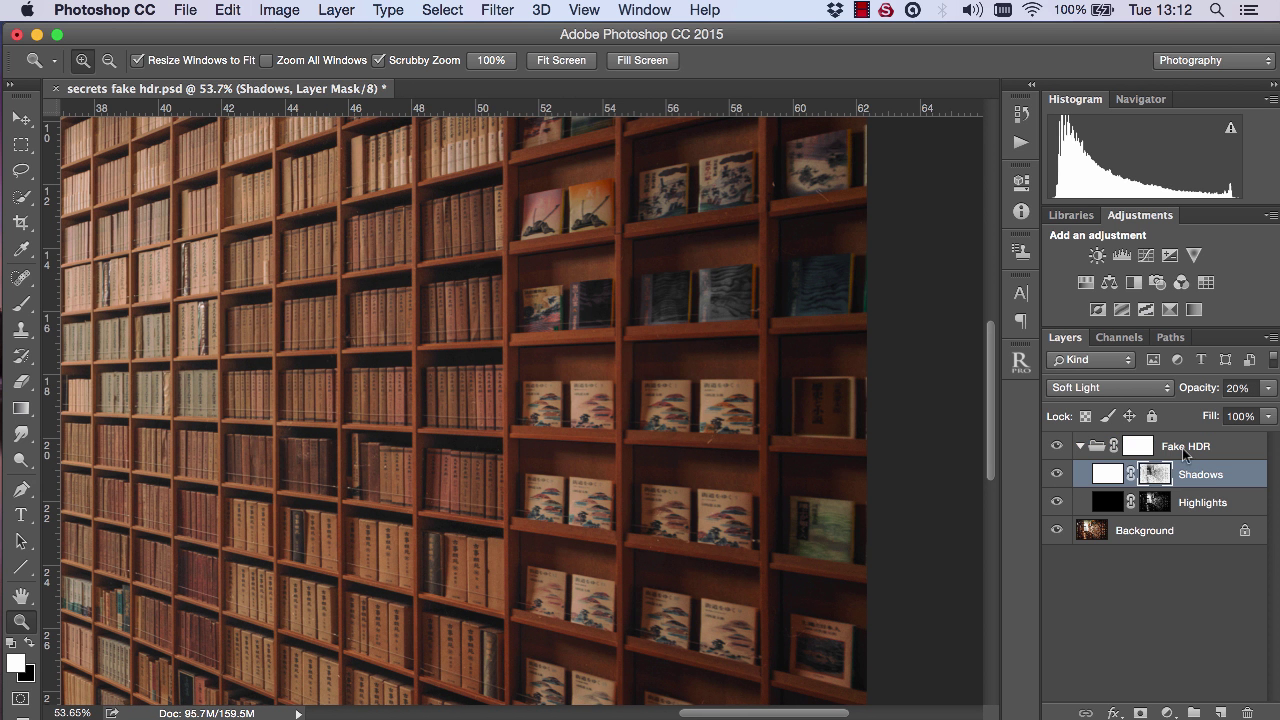
Step: Try 9% opacity on the Shadows layer and fit the photo to the window
click(1238, 388)
text(80)
key(Return)
text(9)
key(Return)
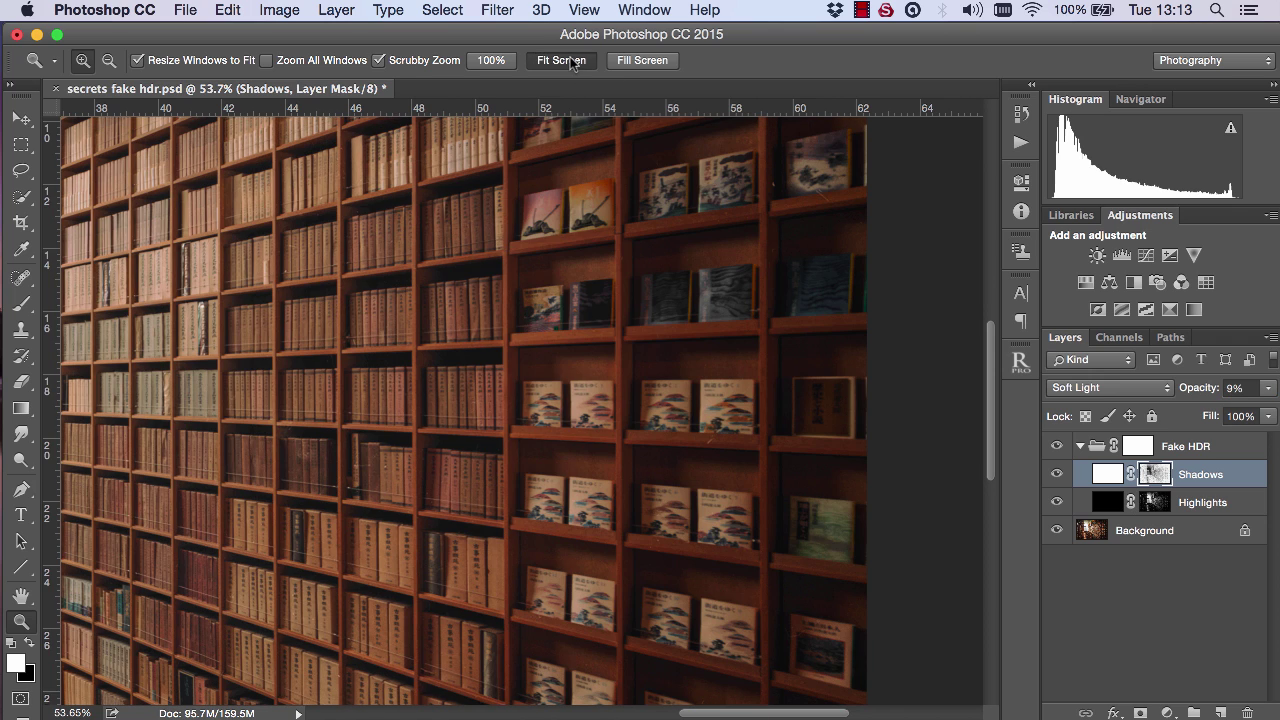
click(562, 61)
Step: Set the Shadows layer opacity to 27% and select the Highlights layer
click(1214, 392)
text(80)
key(Return)
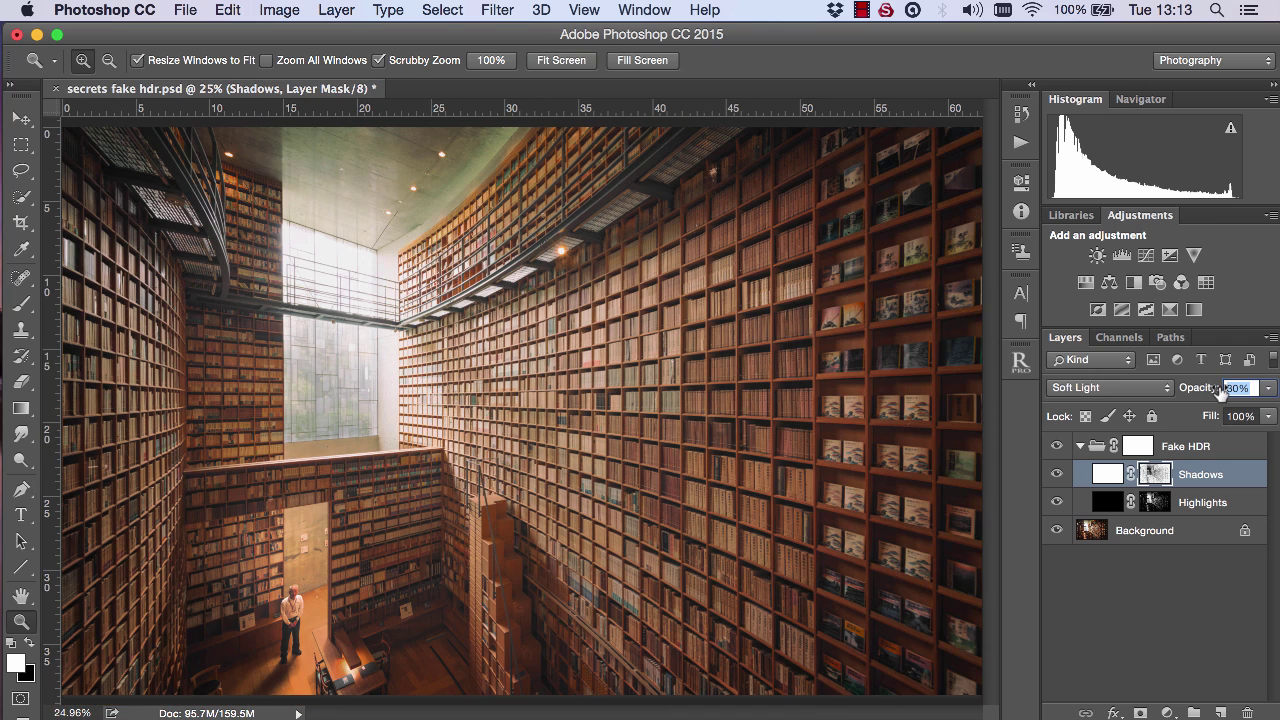
text(27)
key(Return)
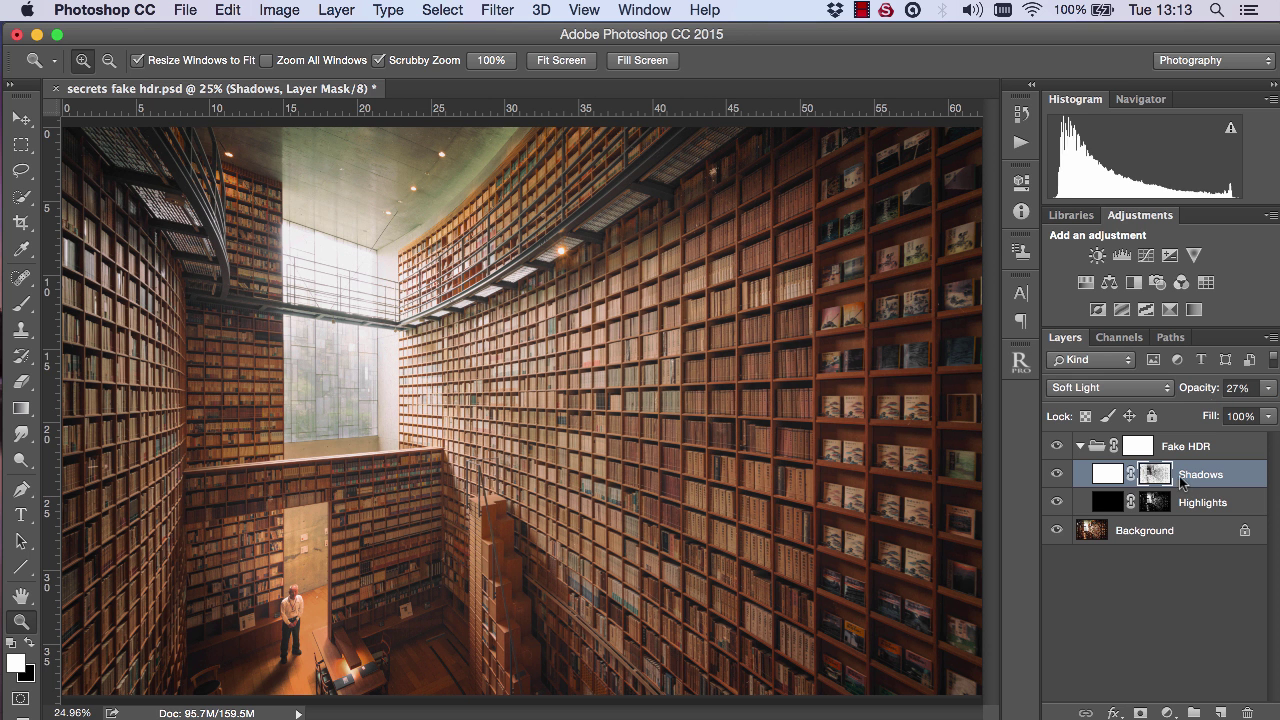
click(1155, 505)
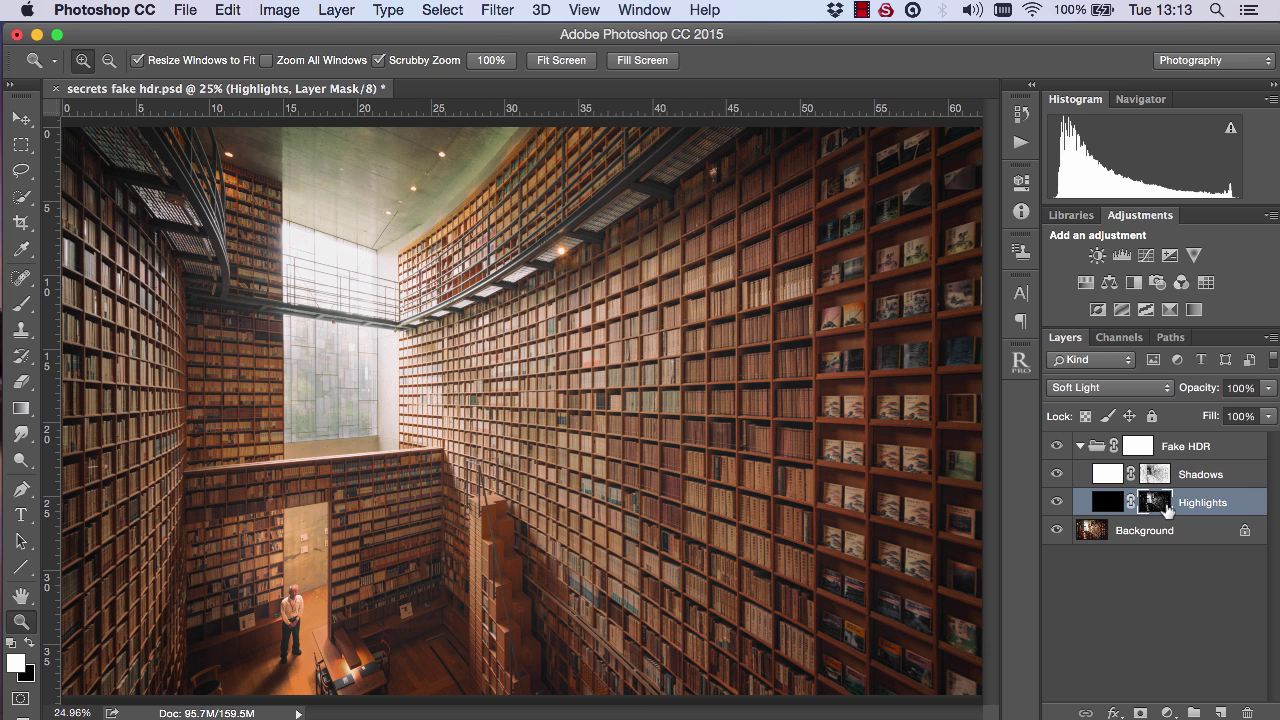
Step: Compare the bright glass window with and without the Highlights layer
click(1058, 503)
click(1058, 503)
drag(296, 357, 414, 386)
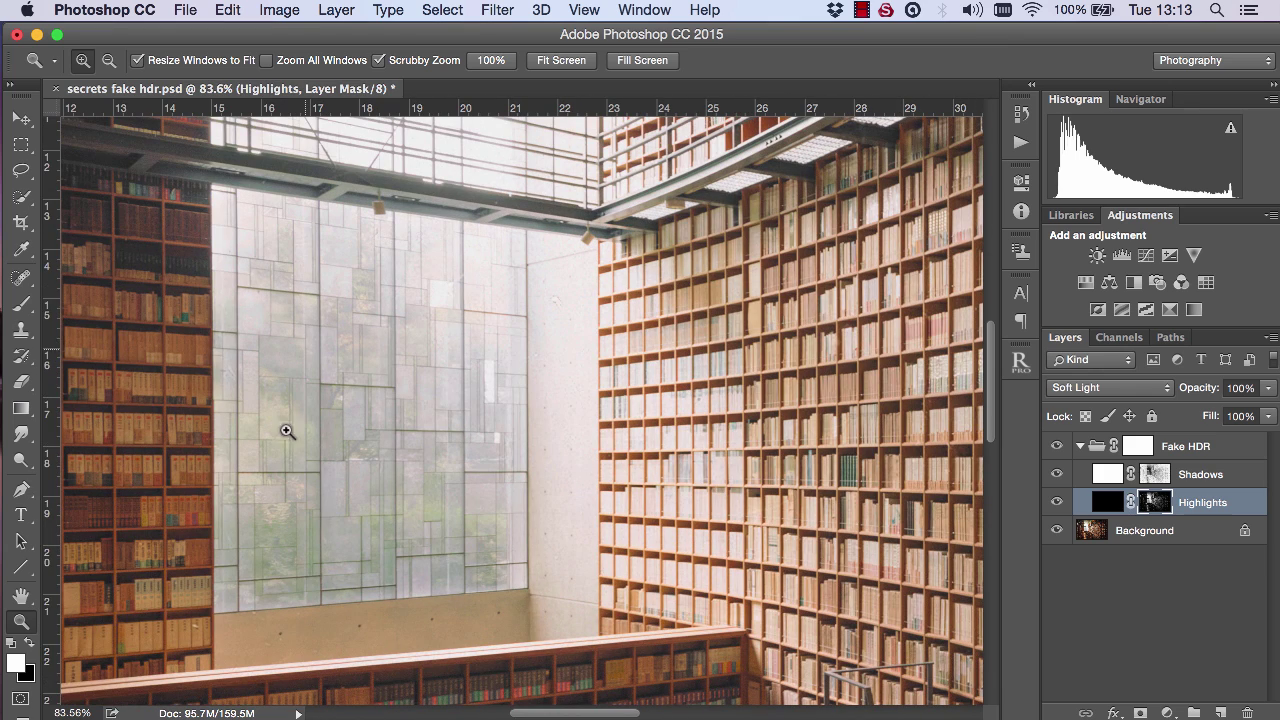
click(1058, 503)
click(1058, 503)
click(1057, 503)
click(1057, 503)
Step: Duplicate the Highlights layer and compare with and without Highlights copy
drag(1205, 508, 1205, 522)
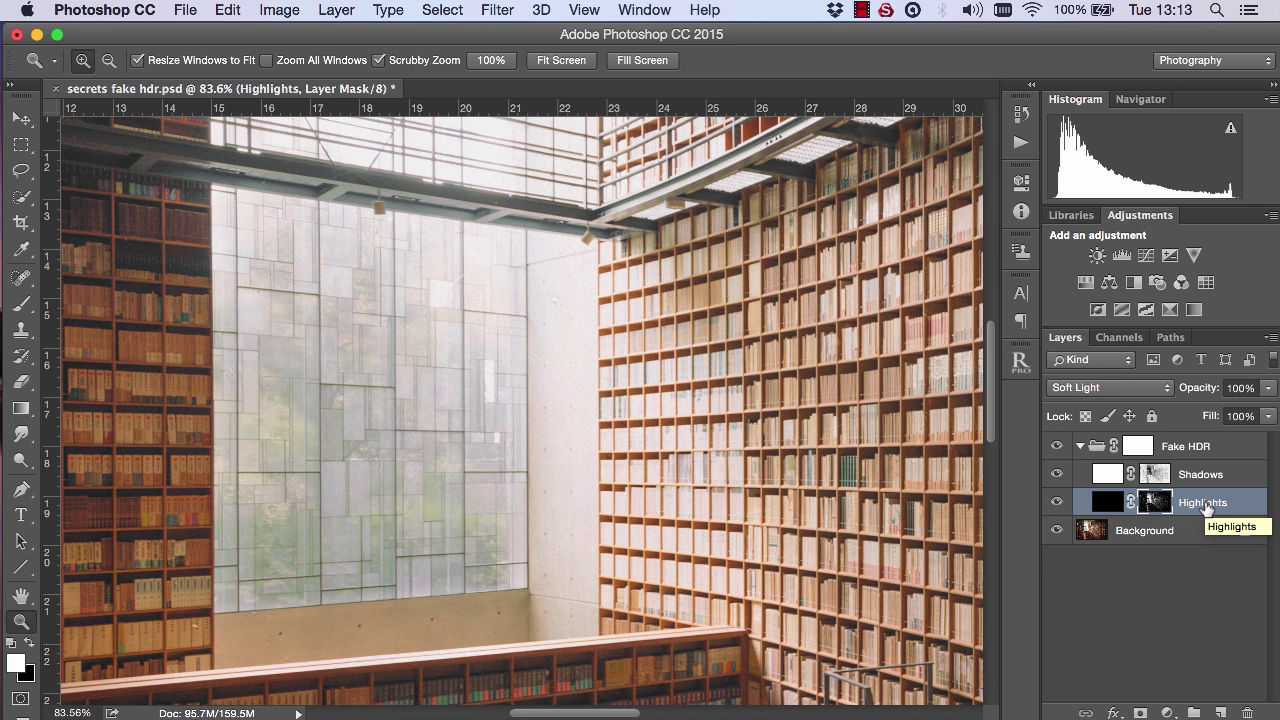
key(super+j)
click(1057, 503)
click(1057, 503)
click(1057, 503)
click(1057, 503)
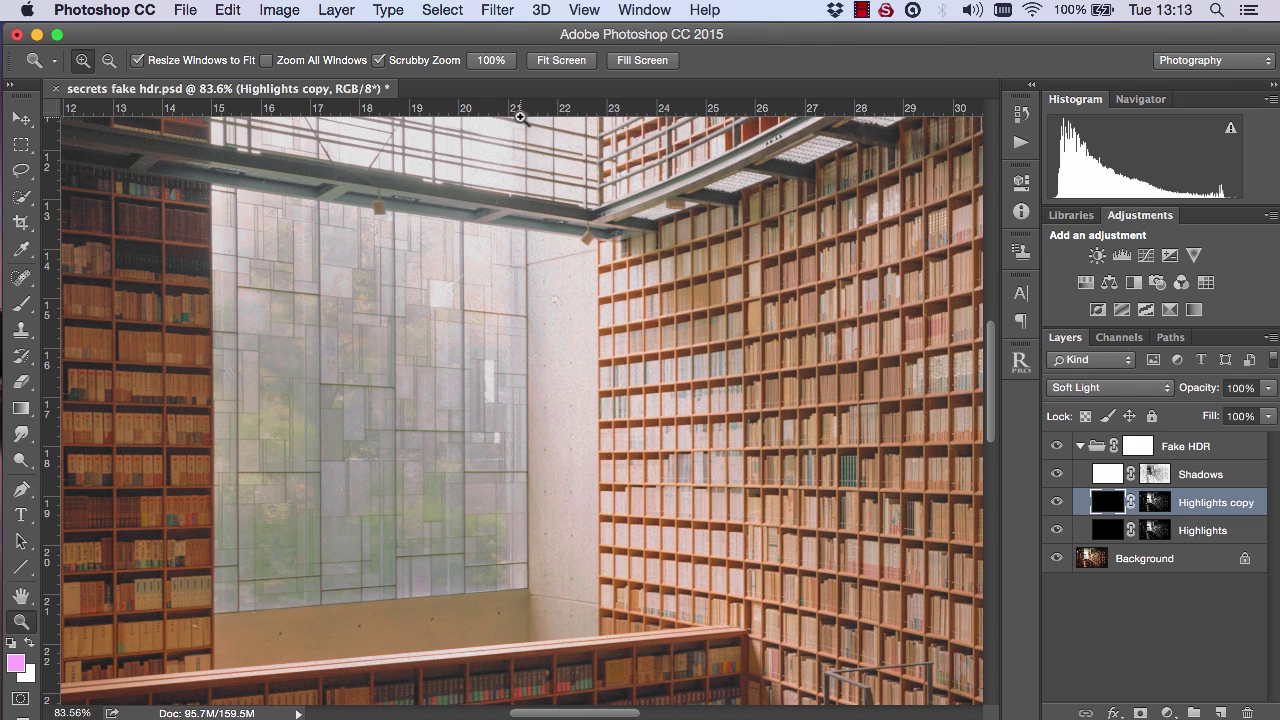
Step: Fit the photo on screen and delete the Fake HDR group
click(570, 62)
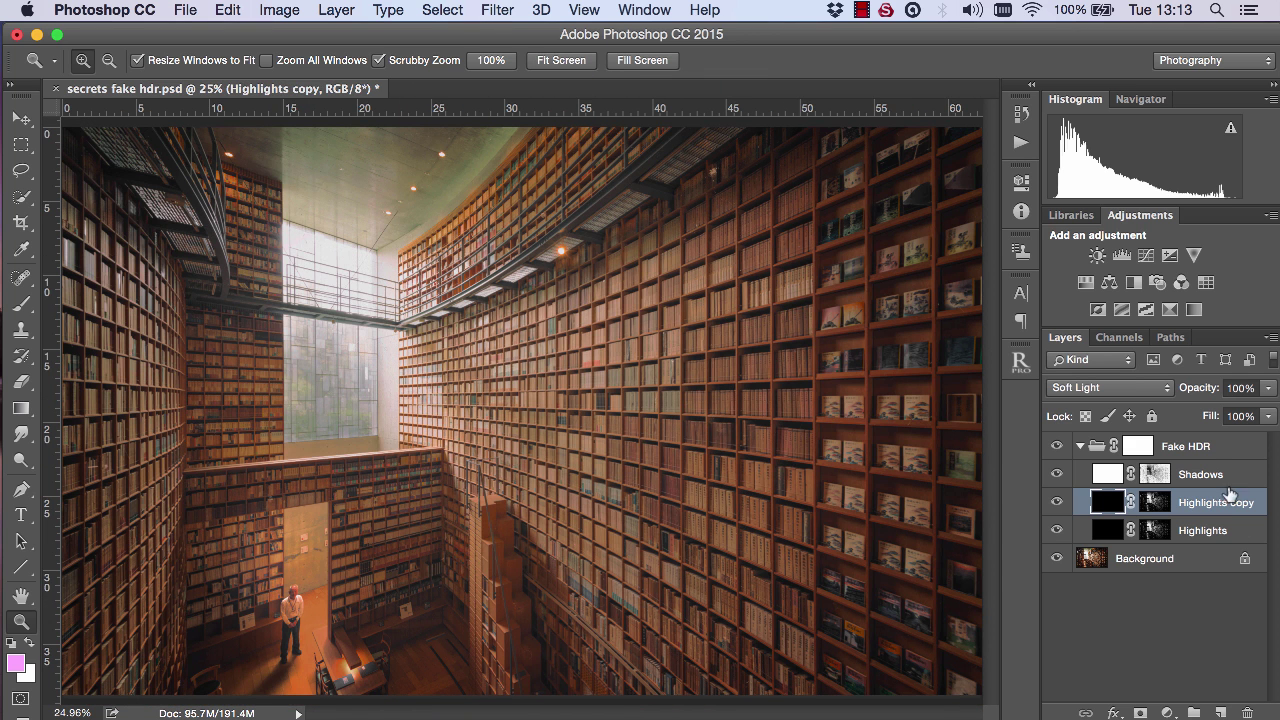
click(1205, 450)
drag(1243, 449, 1248, 711)
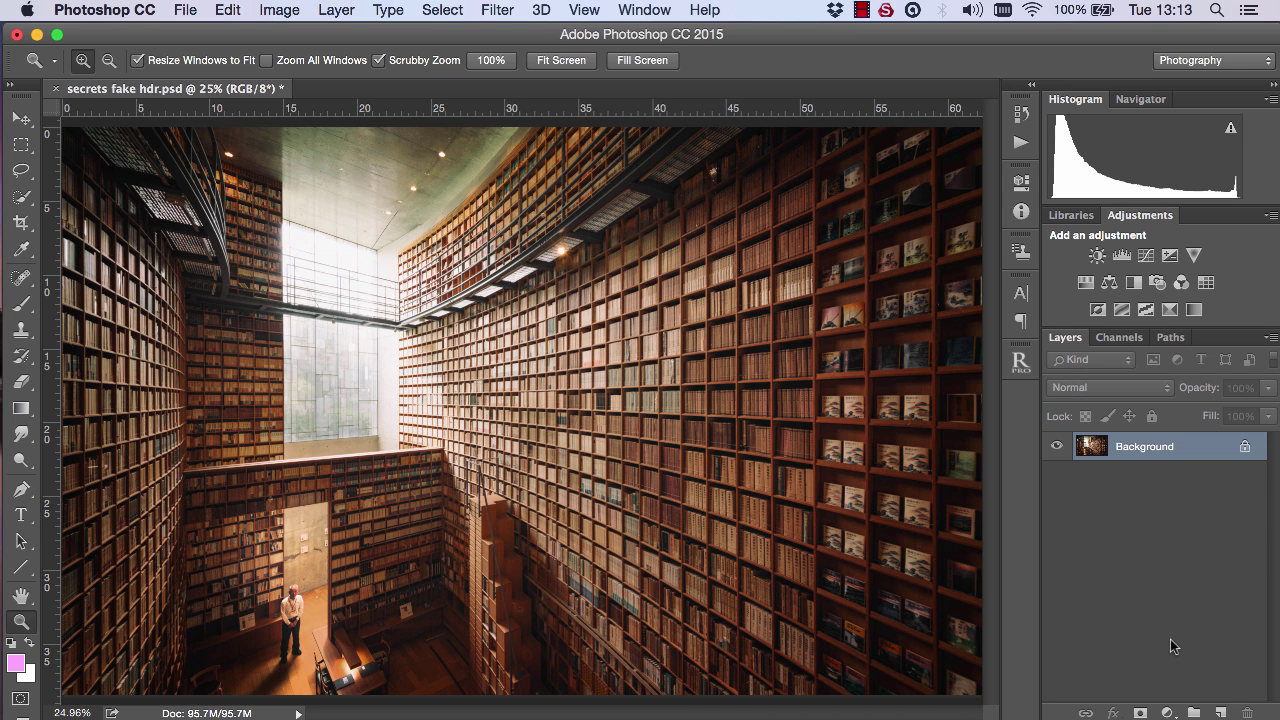
Step: Add two new layers and fill Layer 2 with black
click(1221, 712)
click(1221, 712)
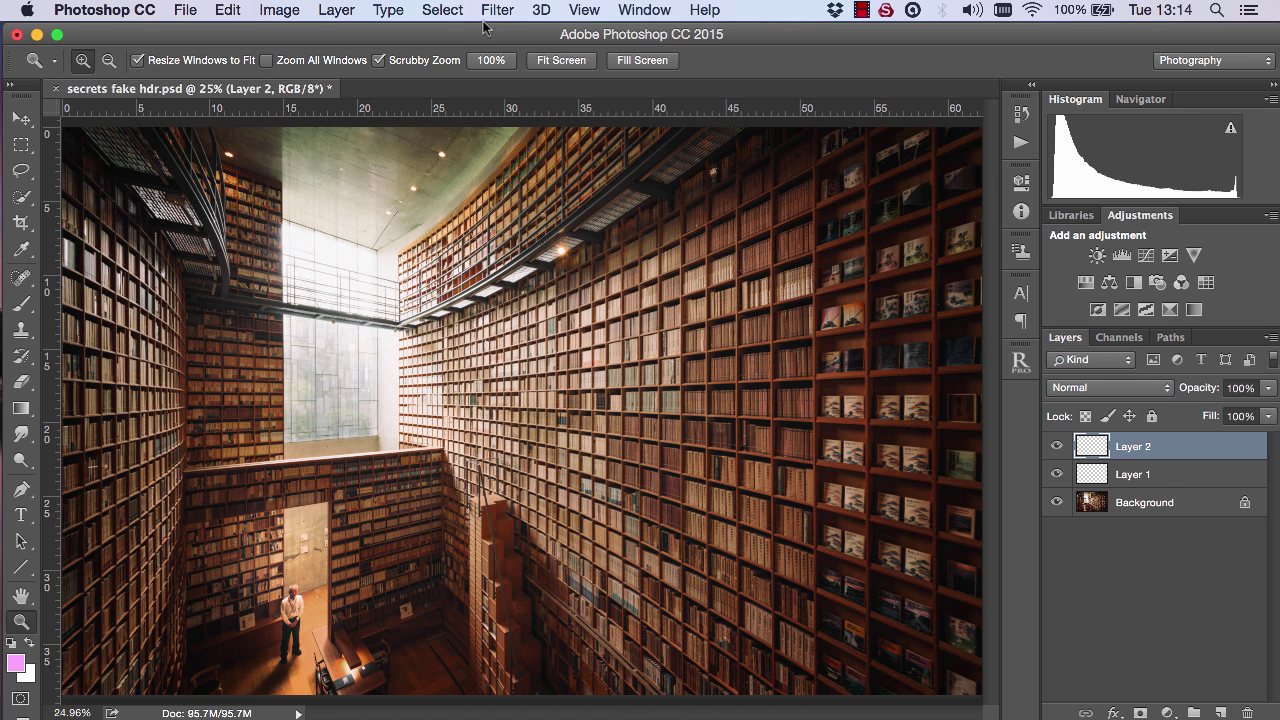
click(227, 10)
click(255, 309)
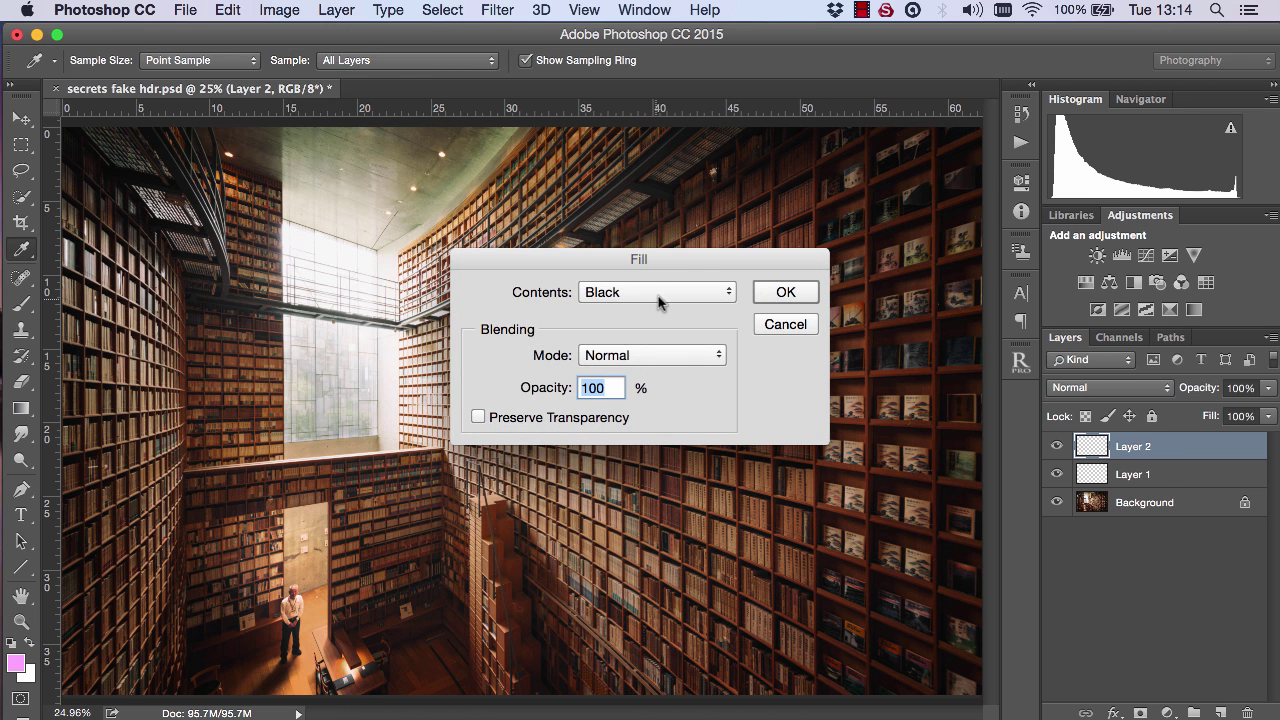
click(786, 292)
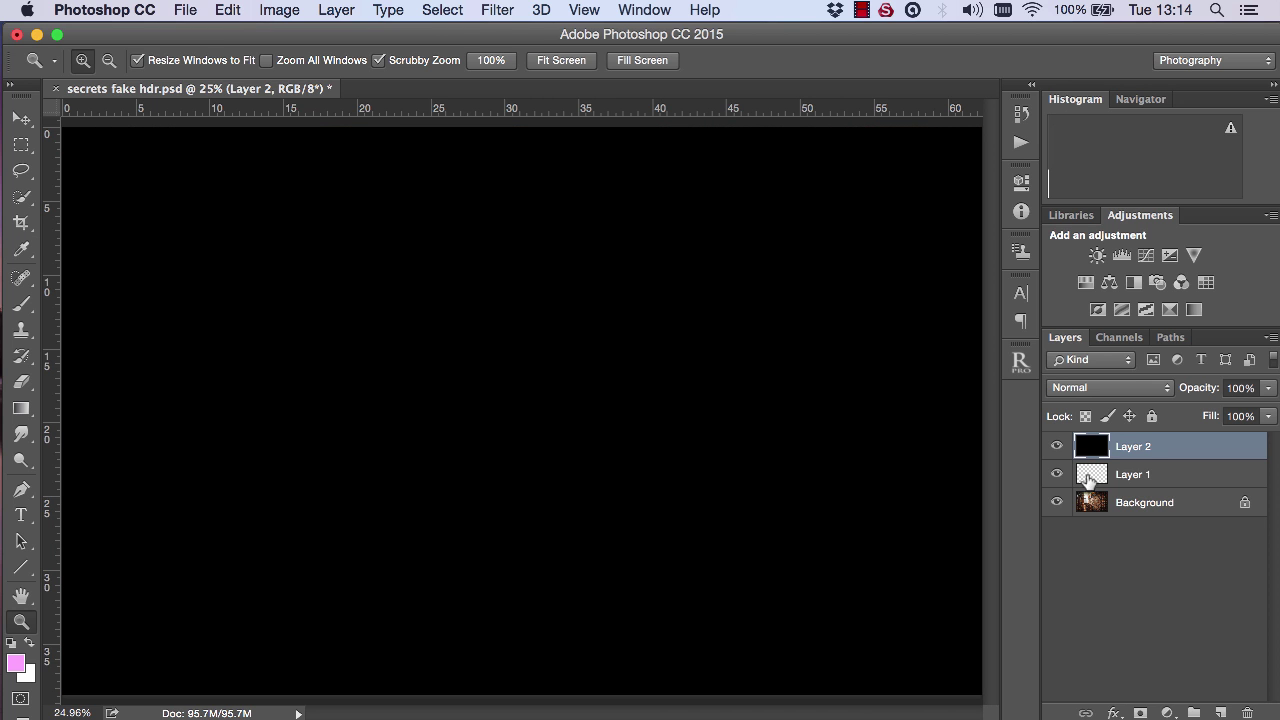
Step: Fill Layer 1 with white, then hide both Layer 1 and Layer 2
click(1090, 477)
click(234, 10)
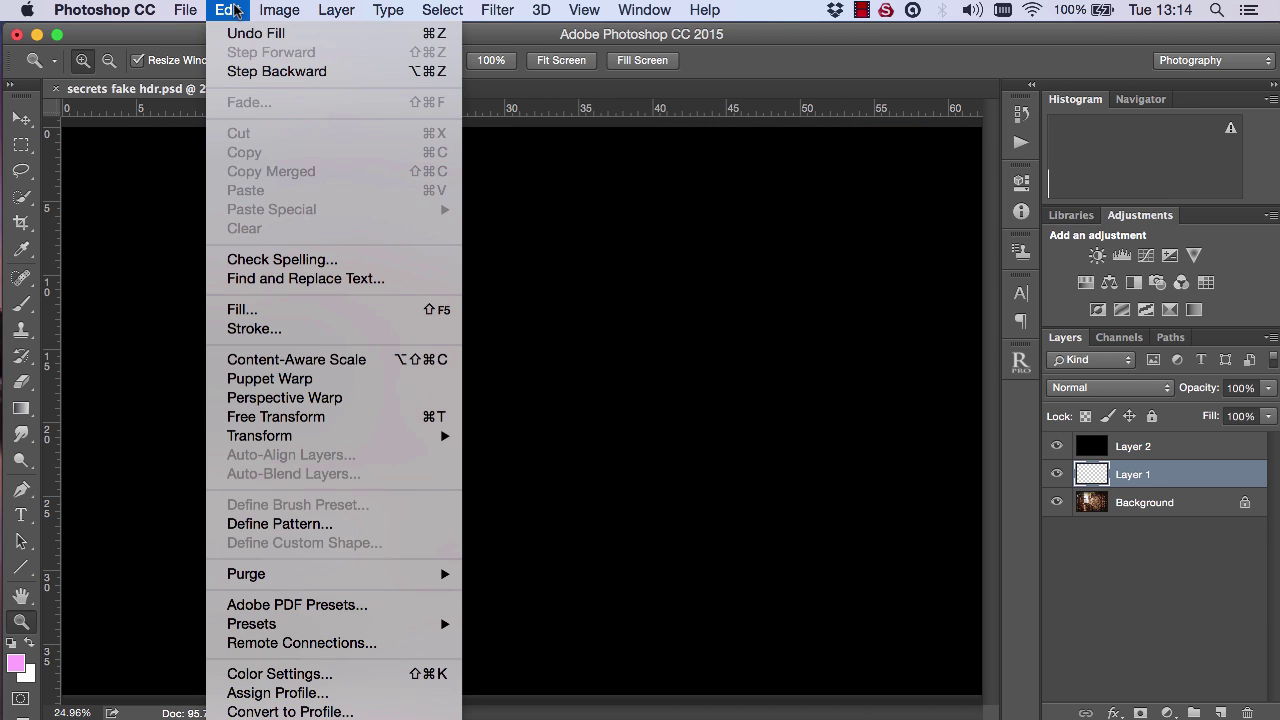
click(263, 310)
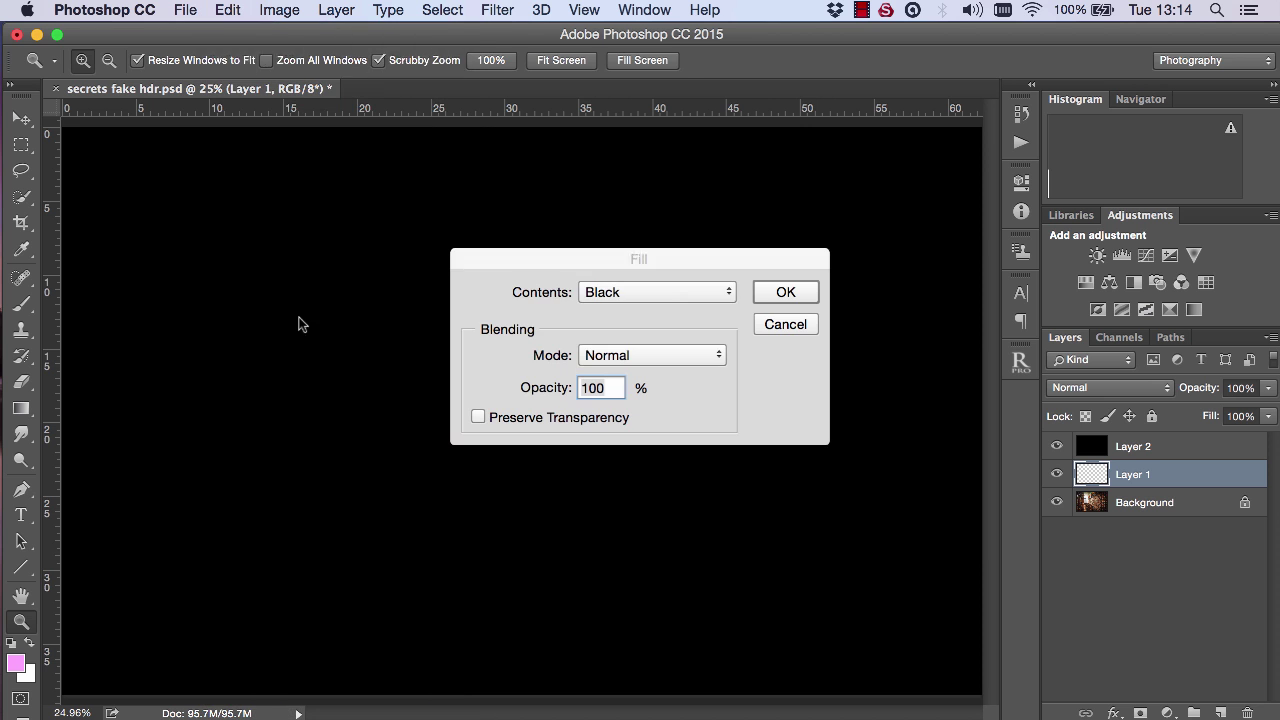
click(657, 291)
click(610, 325)
click(784, 293)
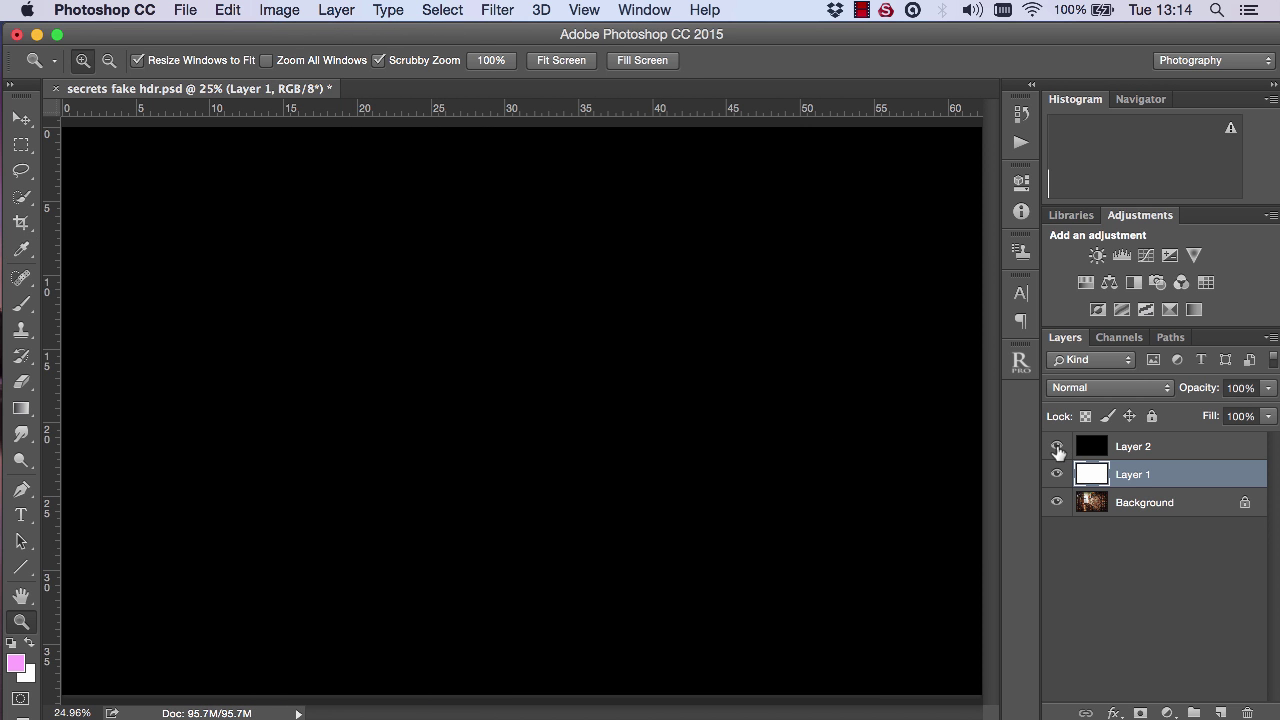
click(1057, 446)
click(1057, 476)
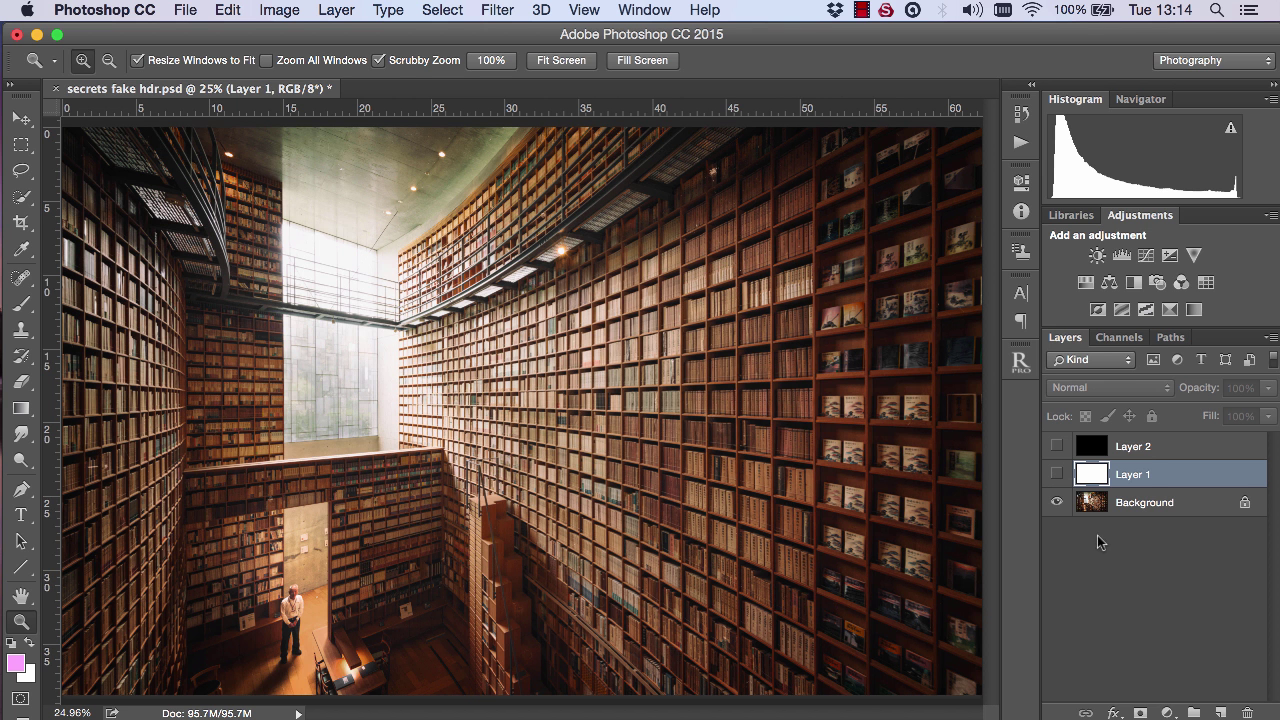
Step: Add white masks to Layer 1 and Layer 2, then target Layer 1's mask
click(1143, 710)
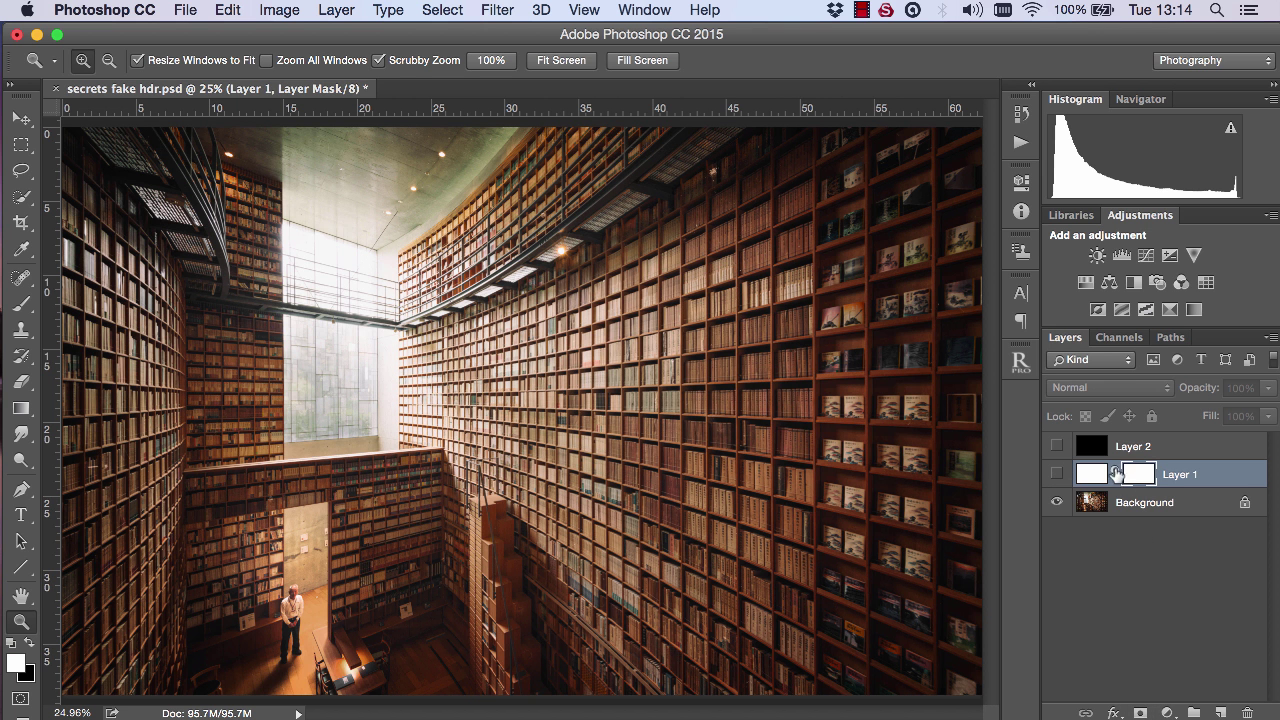
click(1135, 448)
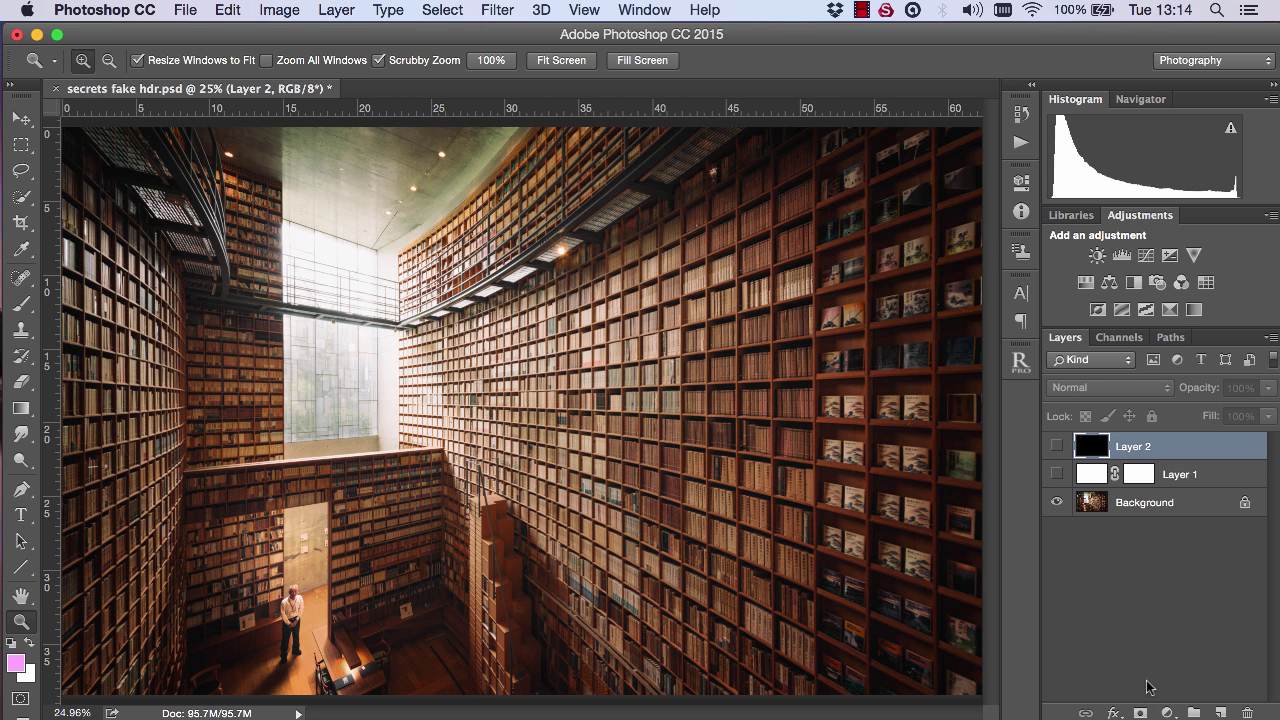
click(1140, 712)
click(1137, 476)
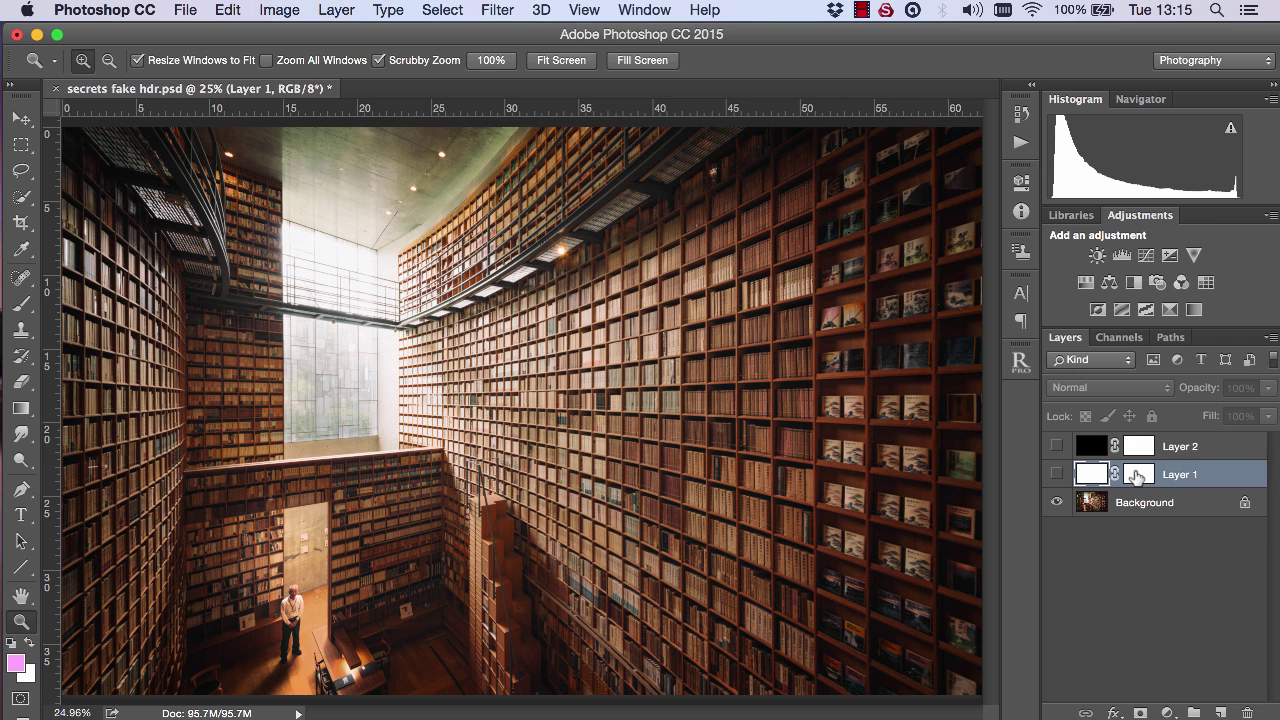
click(1137, 476)
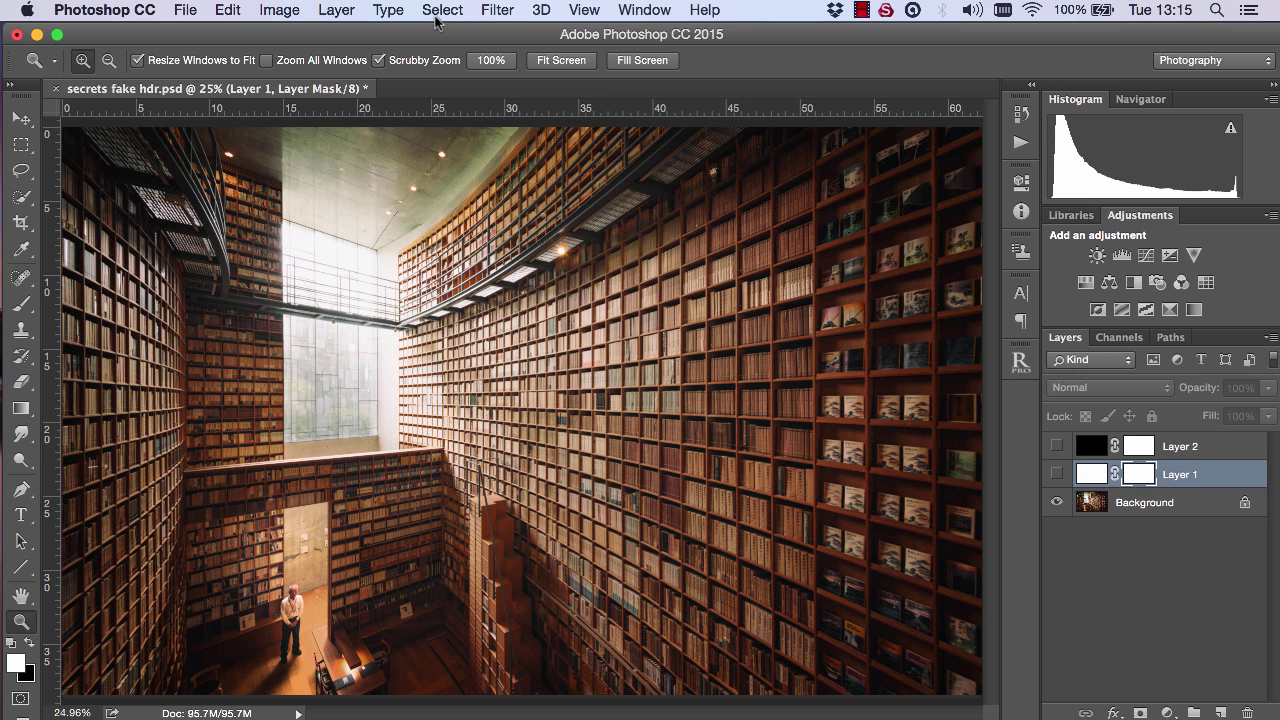
Step: Set up Apply Image on Layer 1's mask with Invert ticked
click(280, 10)
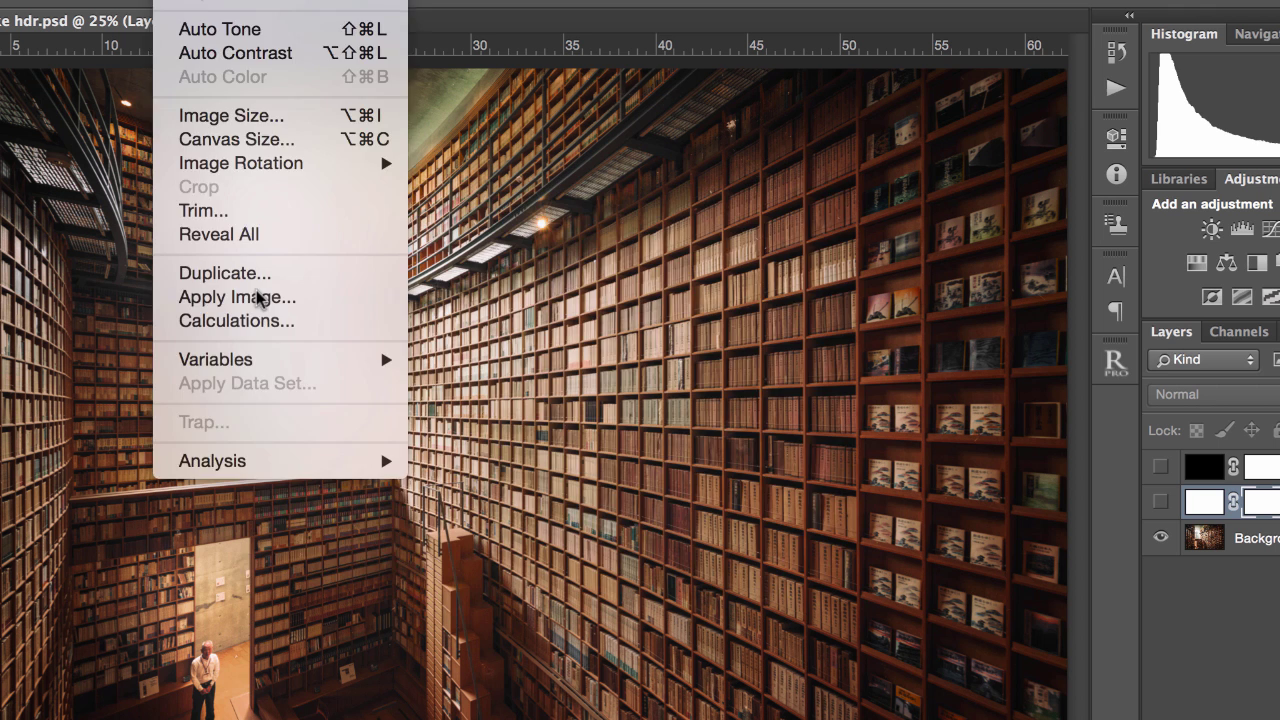
click(315, 309)
drag(496, 197, 494, 163)
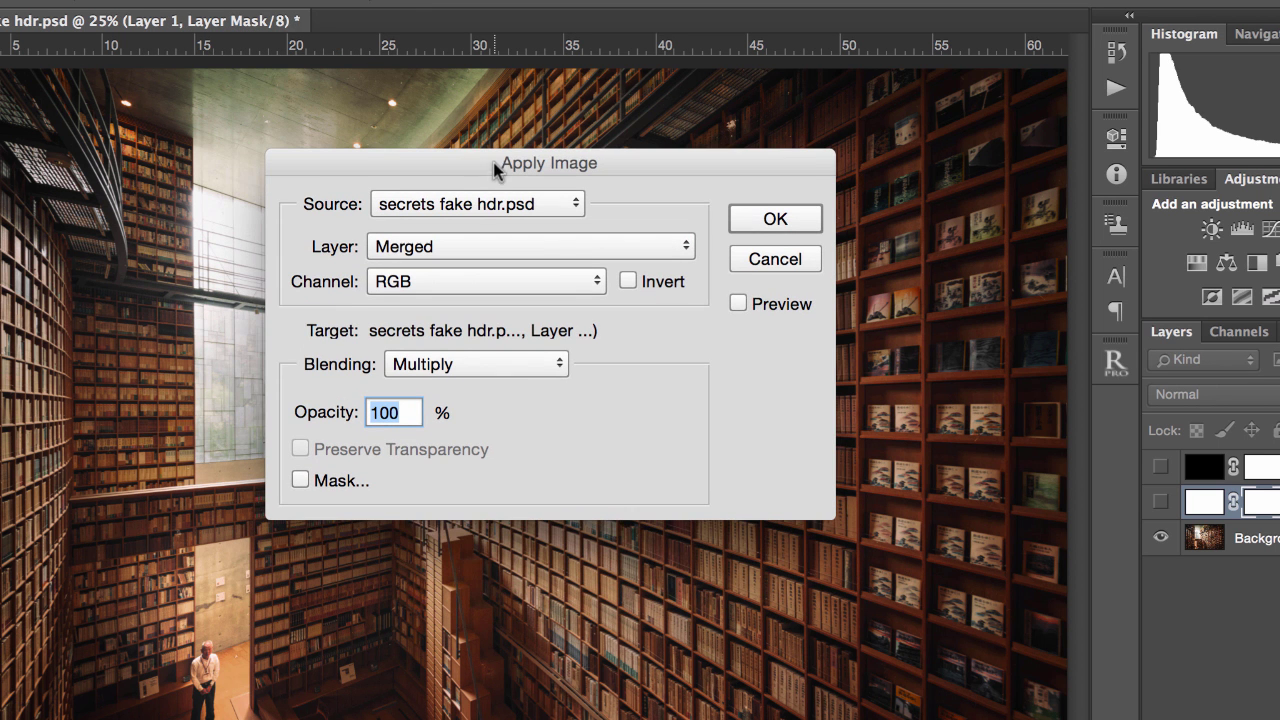
click(628, 282)
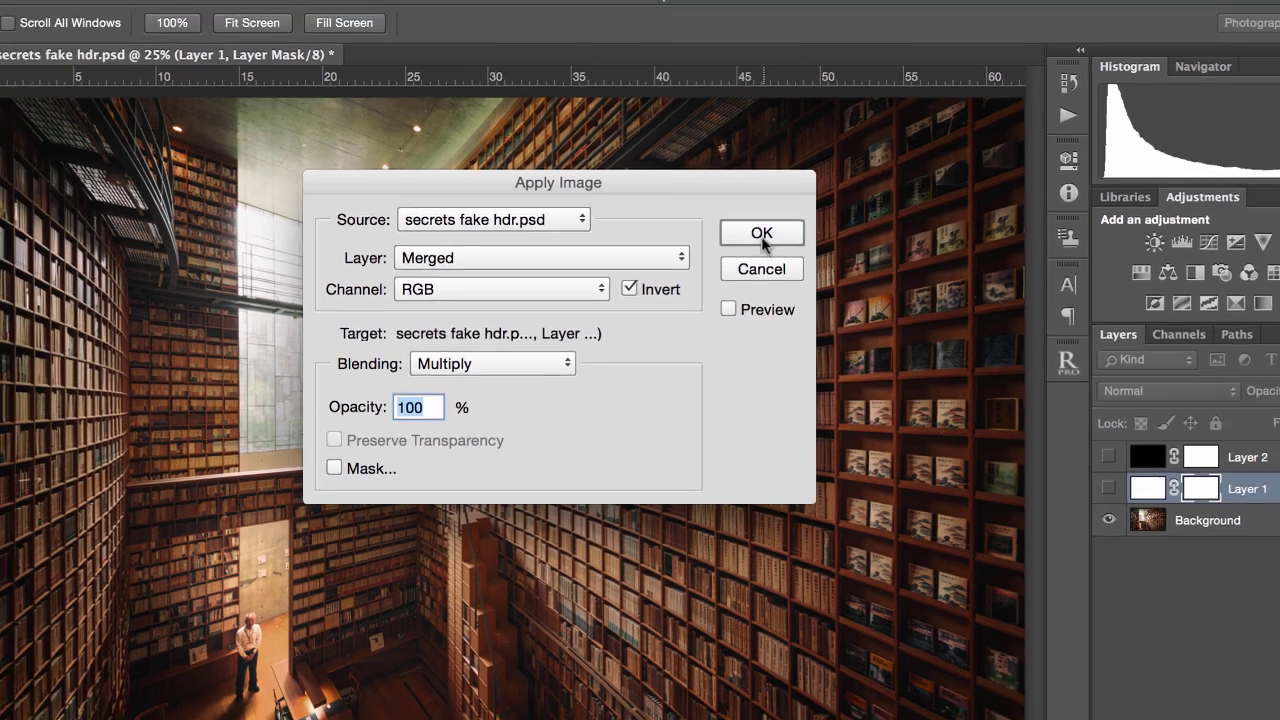
Step: Apply the inverted image, then show Layer 1 in Soft Light at 29% opacity
click(775, 219)
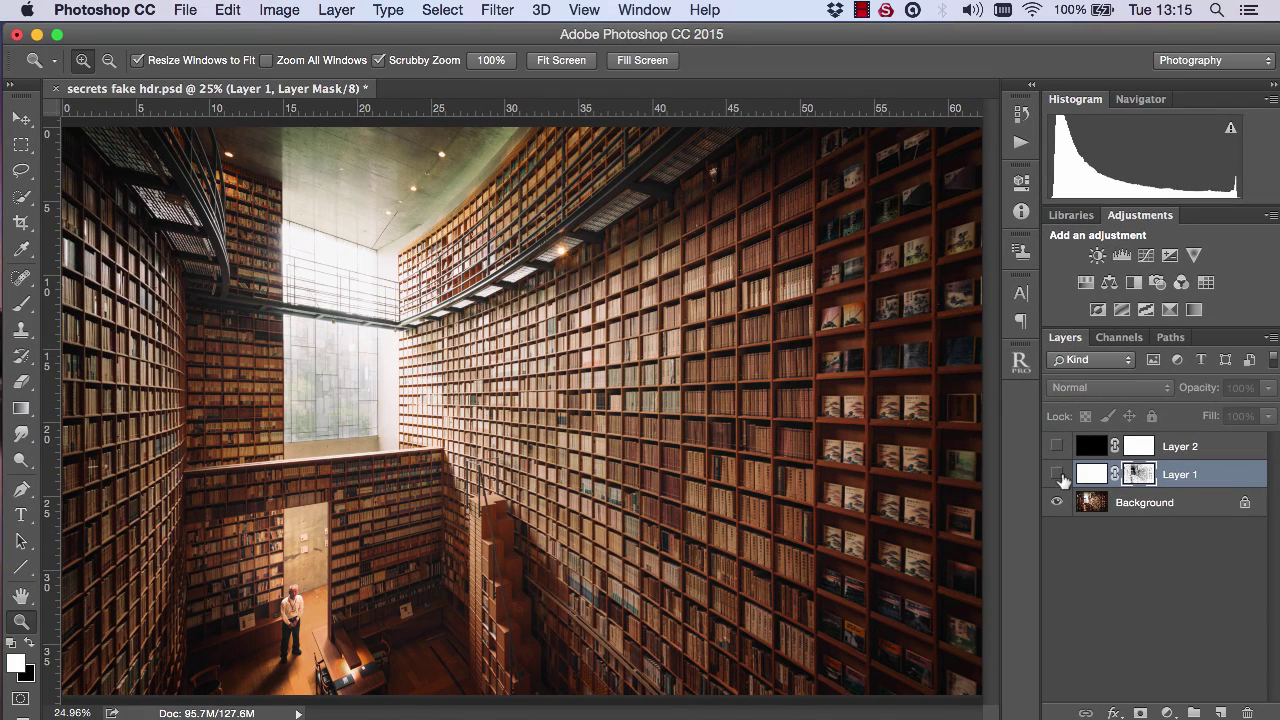
click(1057, 474)
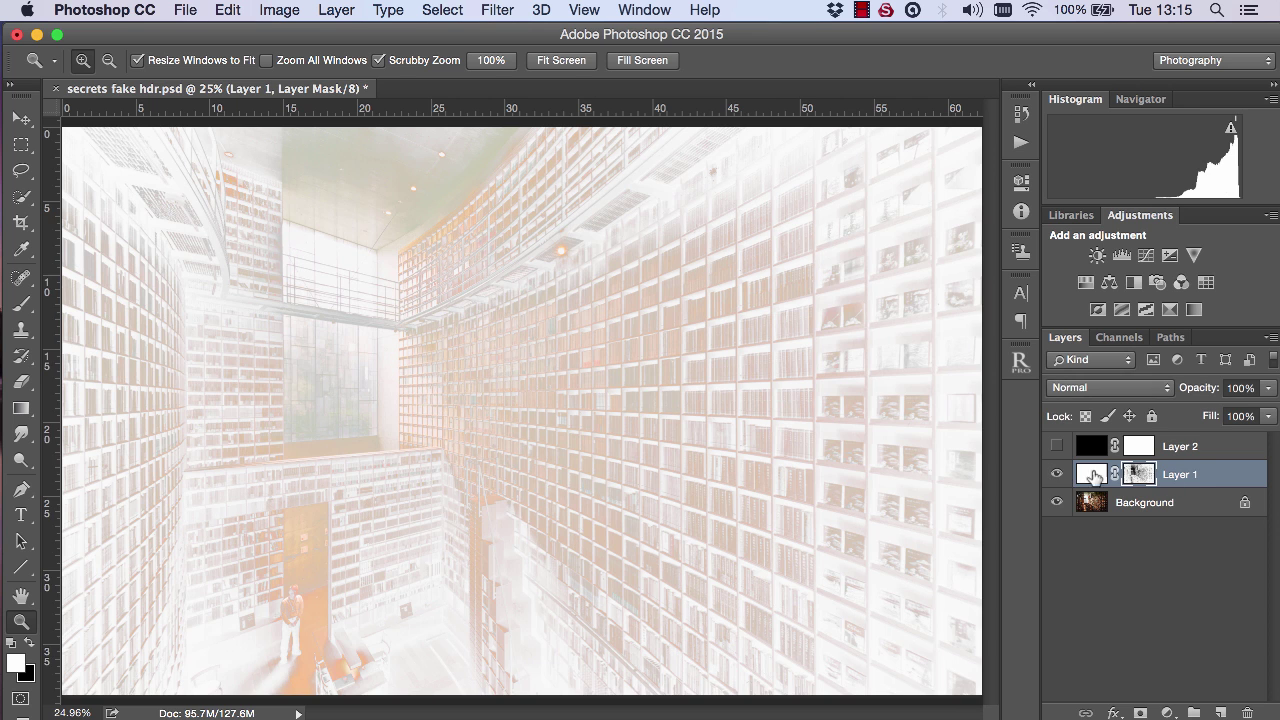
click(1128, 394)
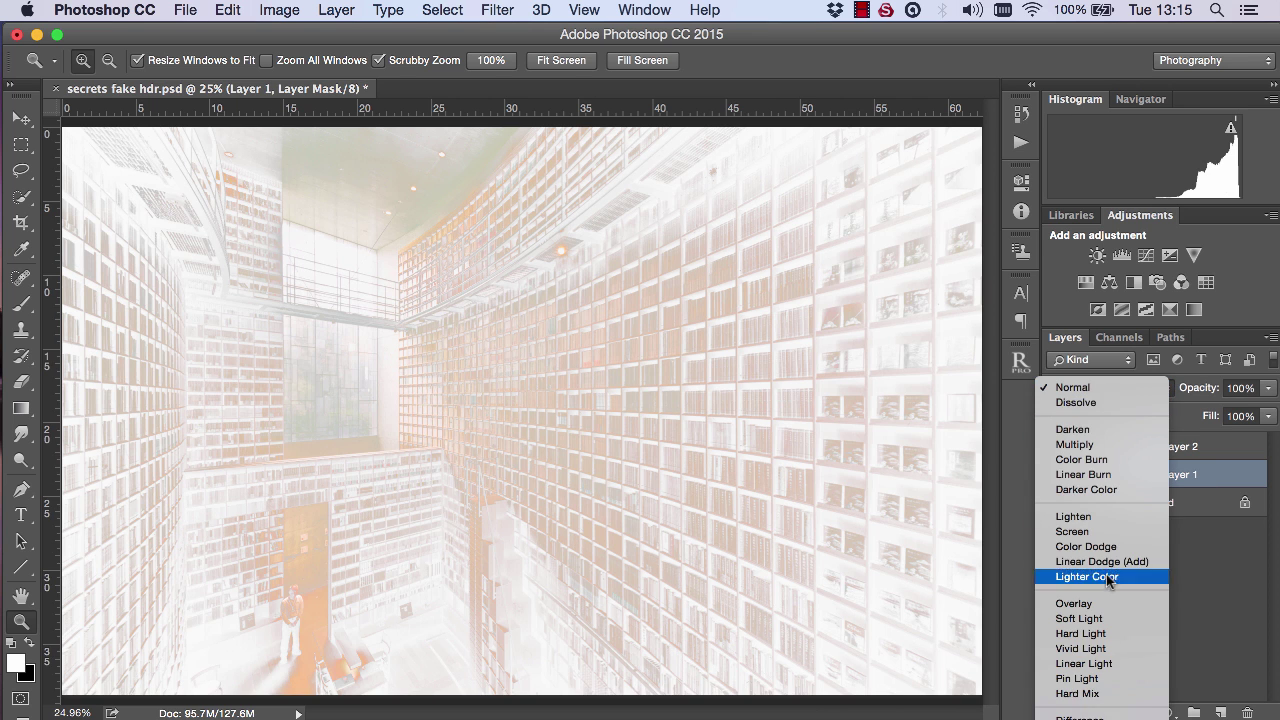
click(1078, 462)
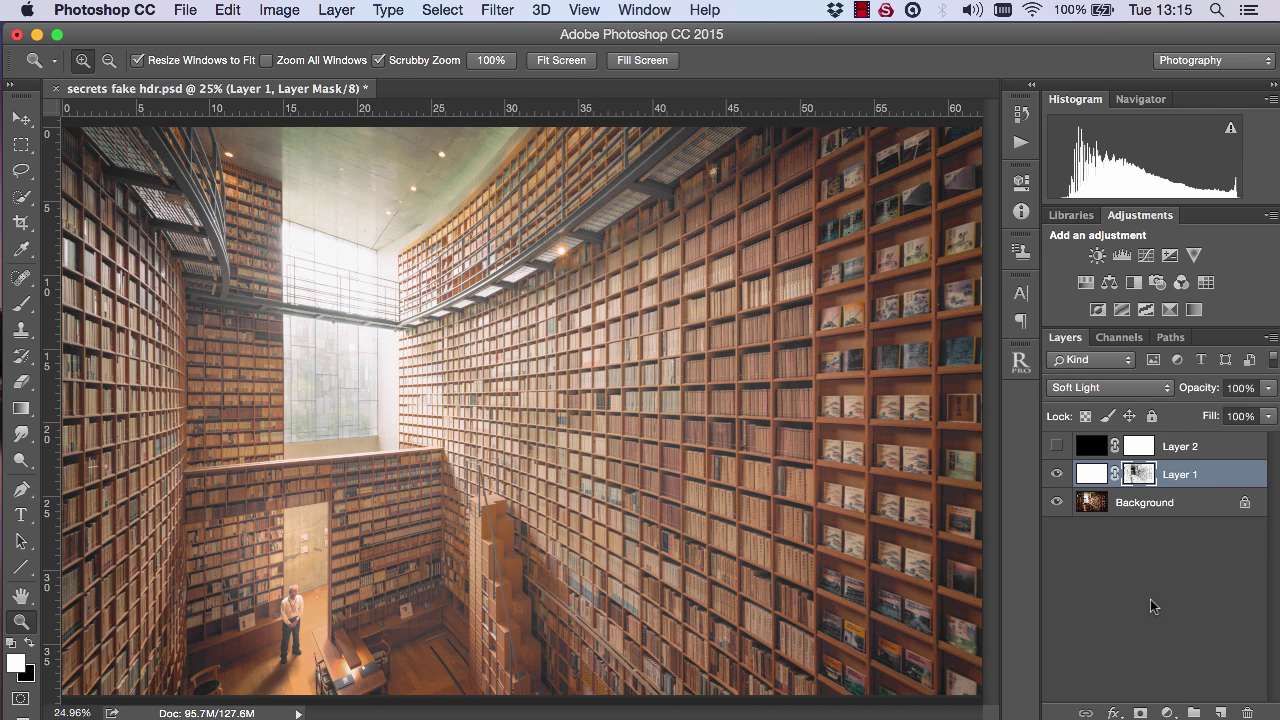
drag(1207, 388, 1140, 395)
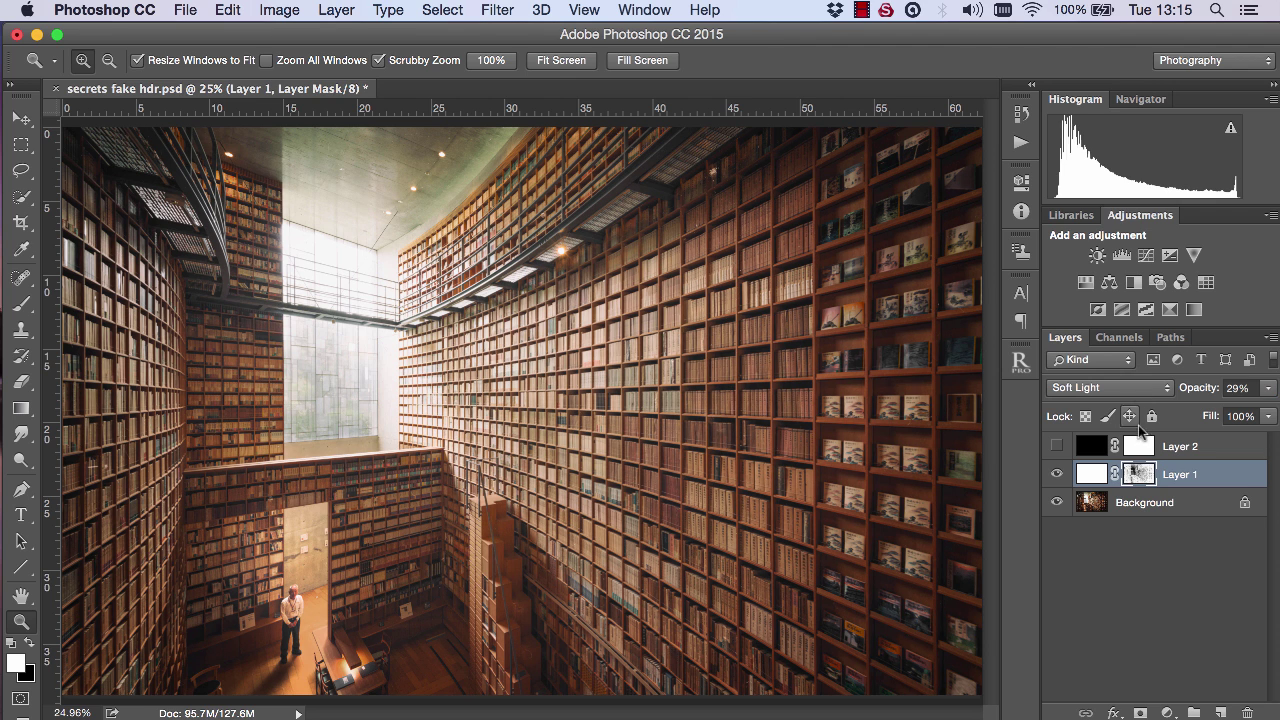
Step: Toggle Layer 1 to compare the effect, then target Layer 2's mask
click(1057, 474)
click(1057, 476)
click(1057, 476)
click(1057, 476)
click(1057, 476)
click(1057, 476)
click(1140, 447)
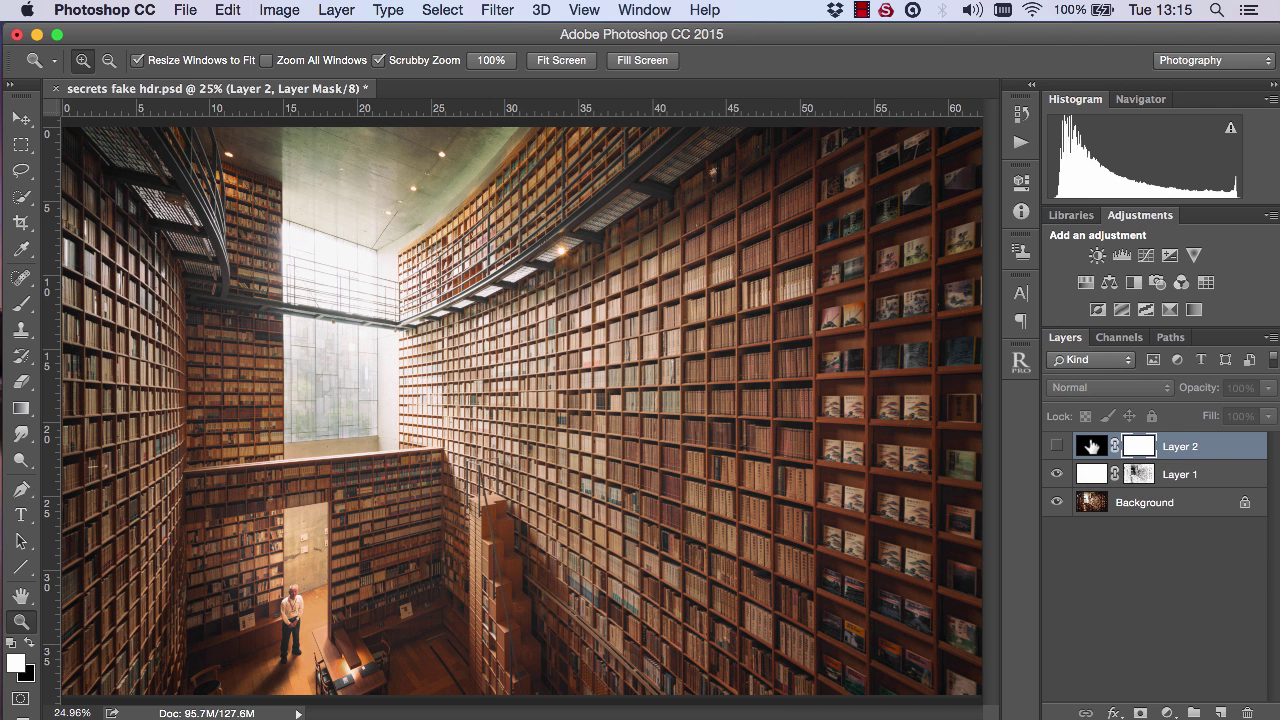
Step: Apply the merged RGB image to Layer 2's mask
click(278, 10)
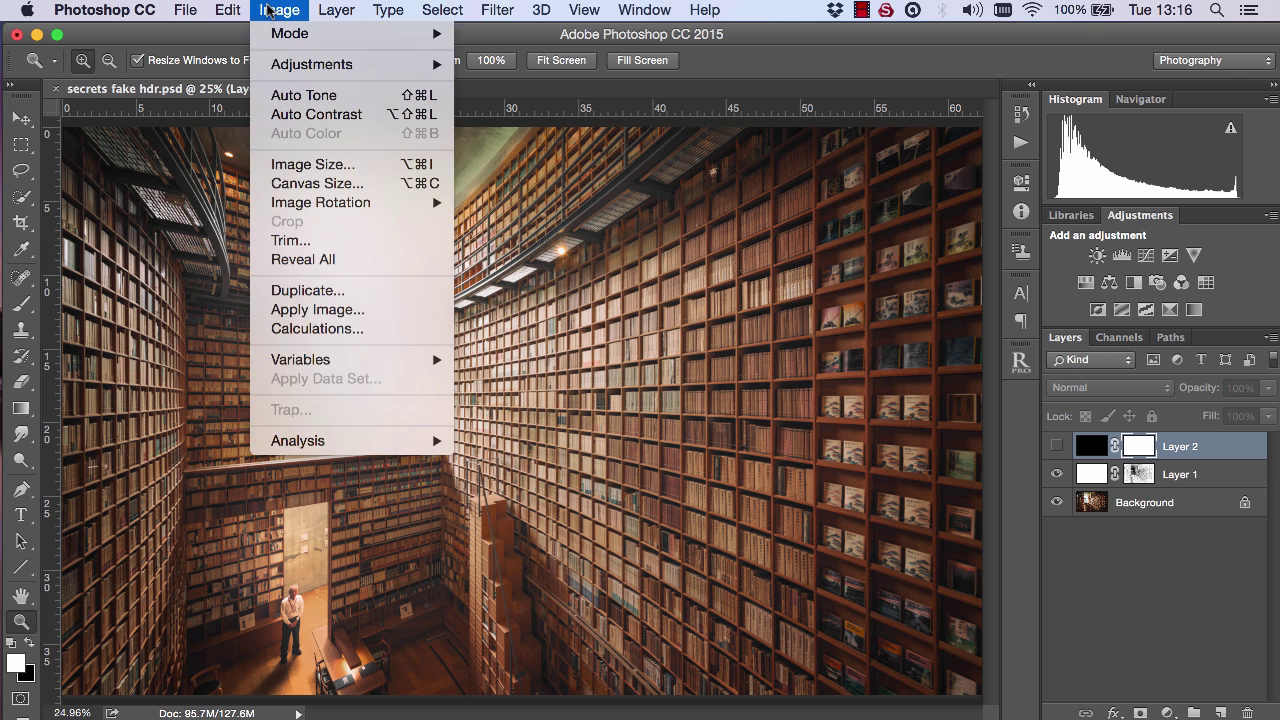
click(318, 309)
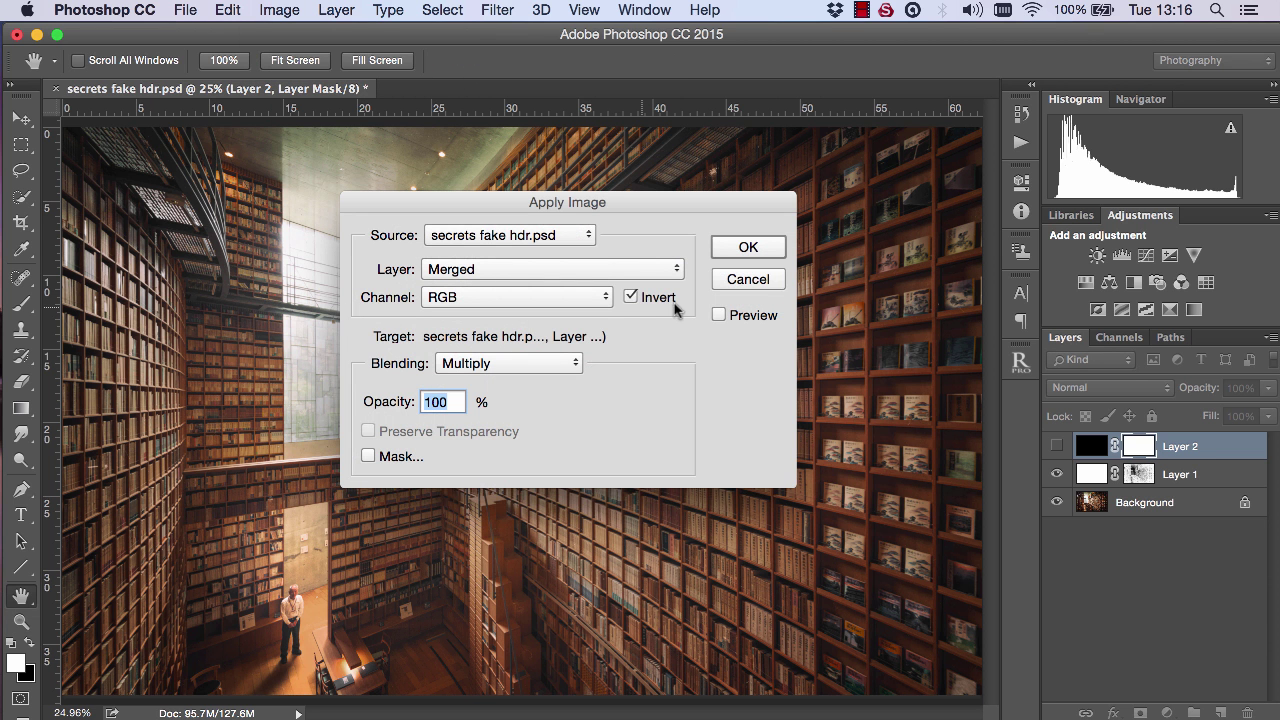
click(763, 247)
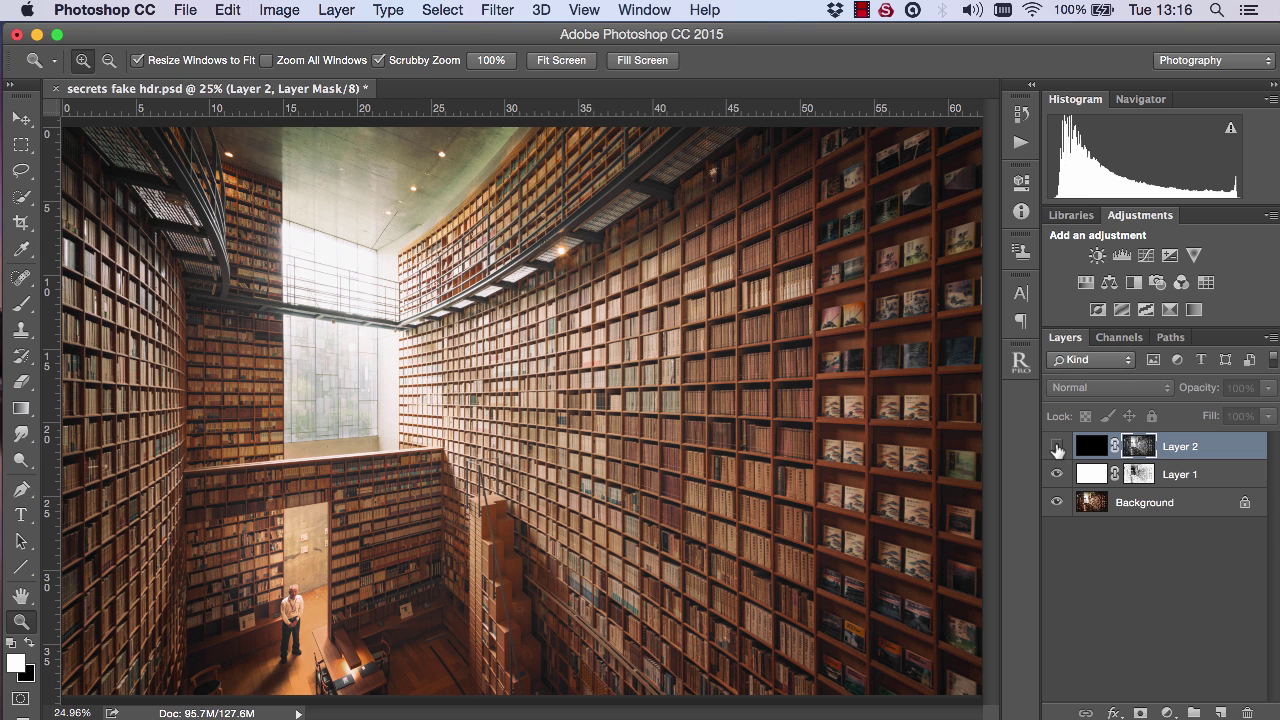
Step: Show Layer 2 in Soft Light, compare it, and view its mask alone
click(1057, 447)
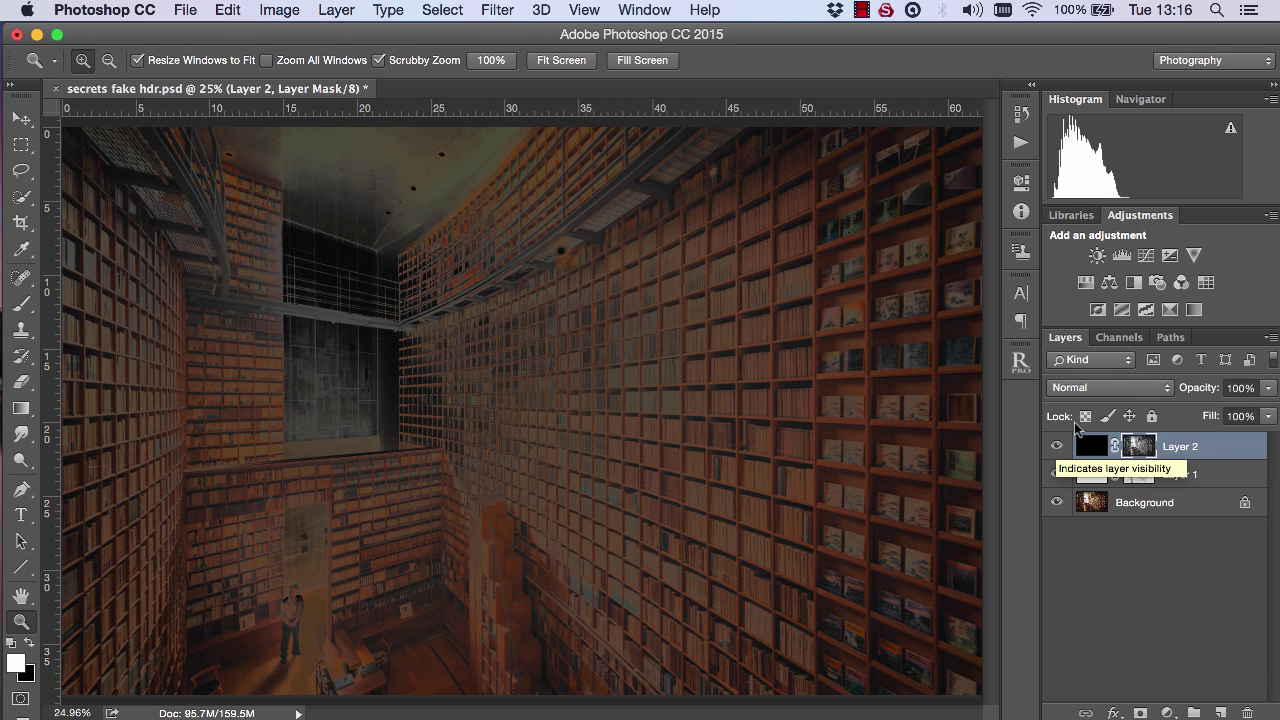
click(1098, 388)
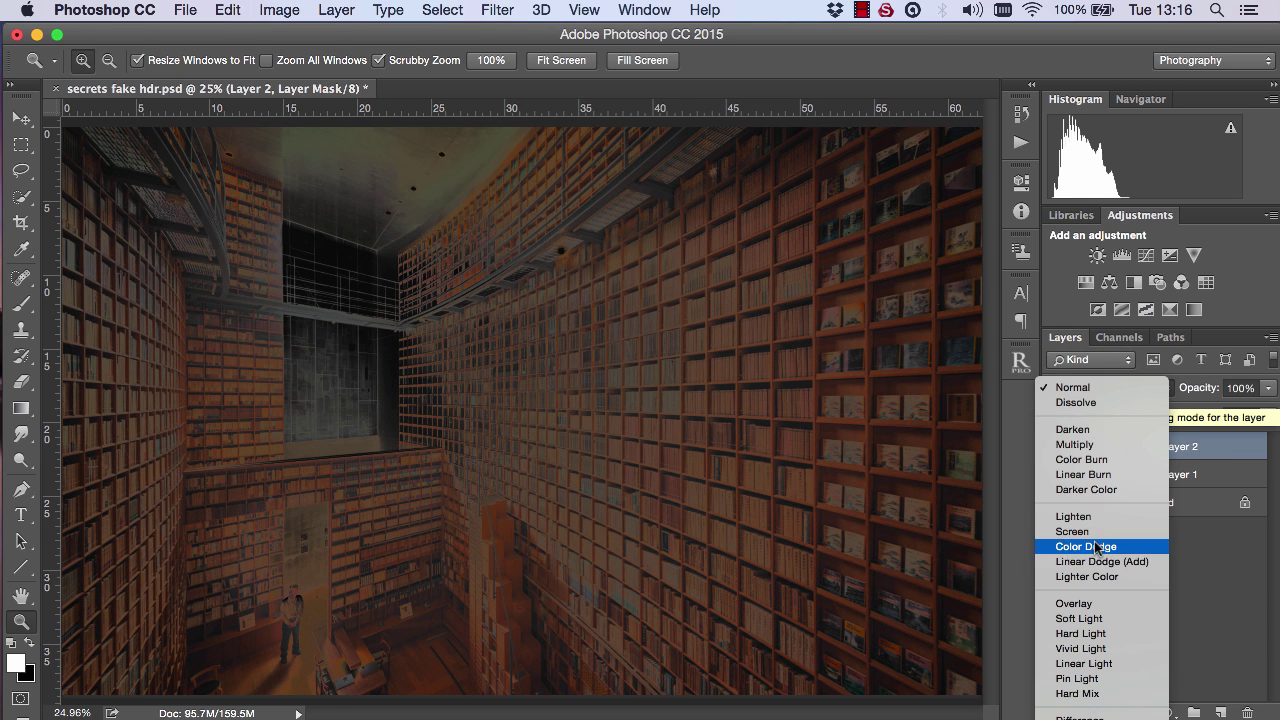
click(1097, 619)
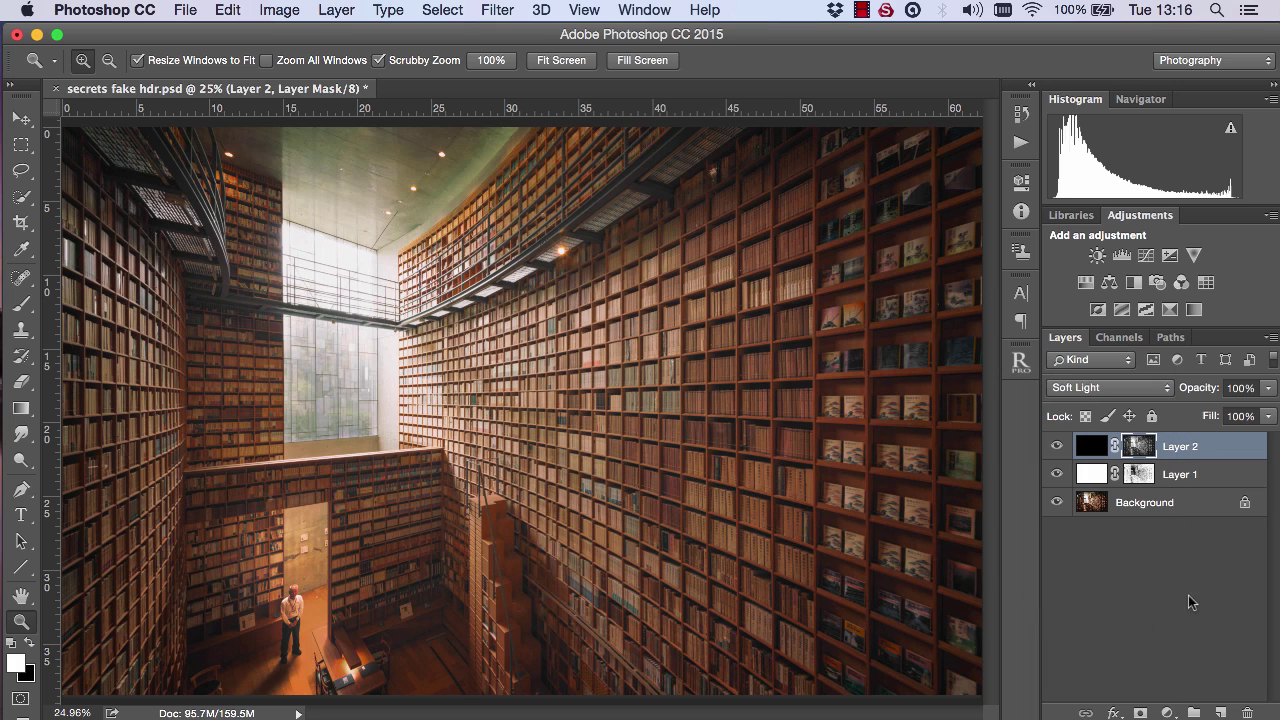
click(1058, 447)
click(1058, 447)
click(1058, 447)
click(1058, 447)
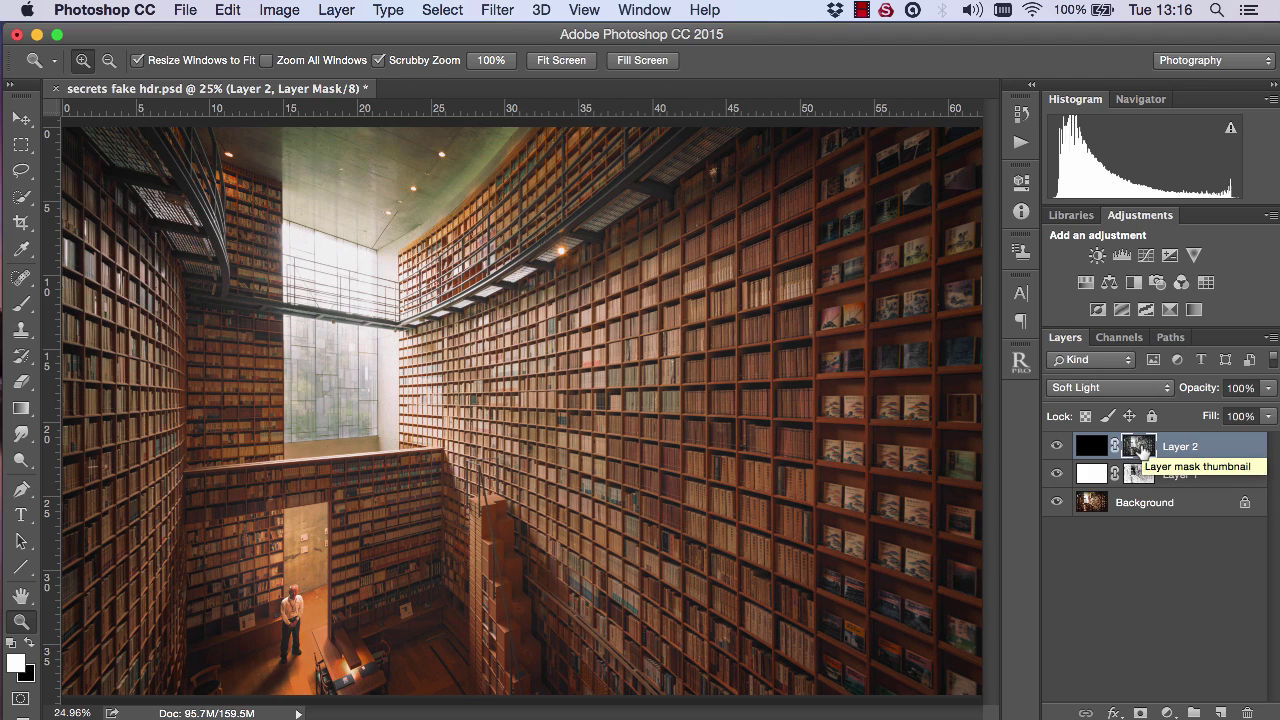
alt+click(1142, 453)
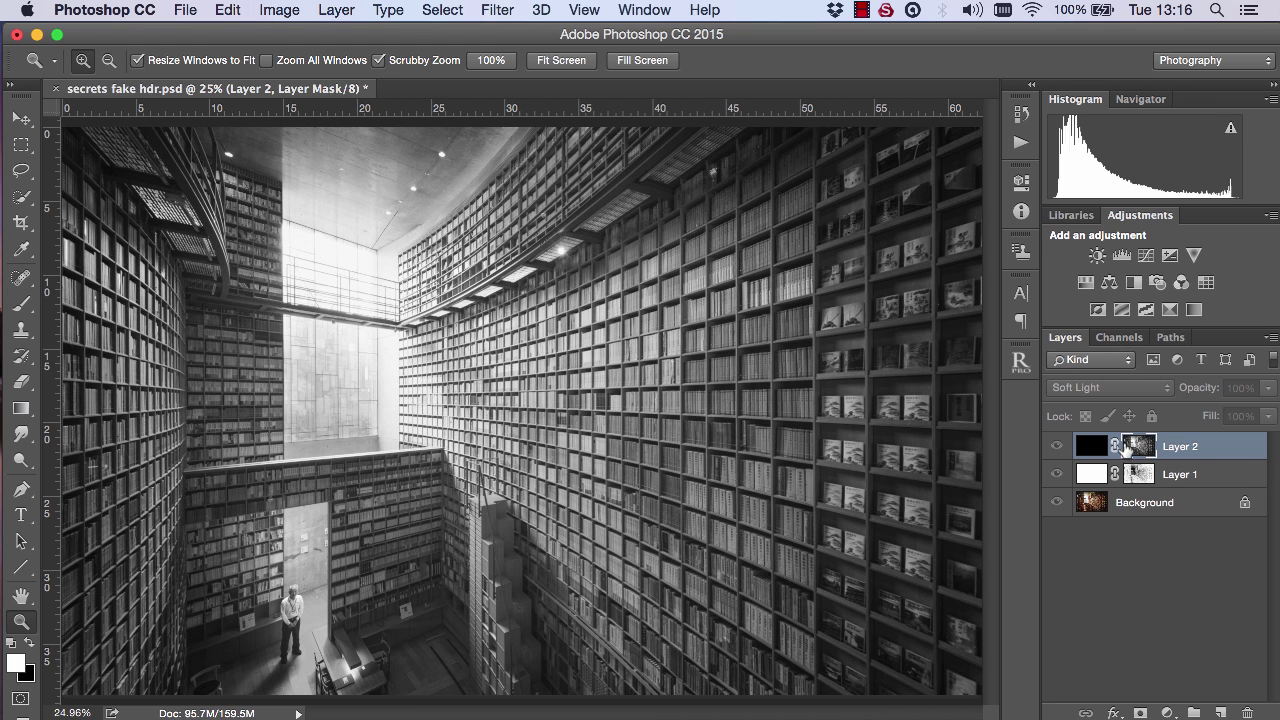
Step: Hide Layer 2 and multiply the merged image into its mask via Apply Image
click(1057, 446)
click(1057, 446)
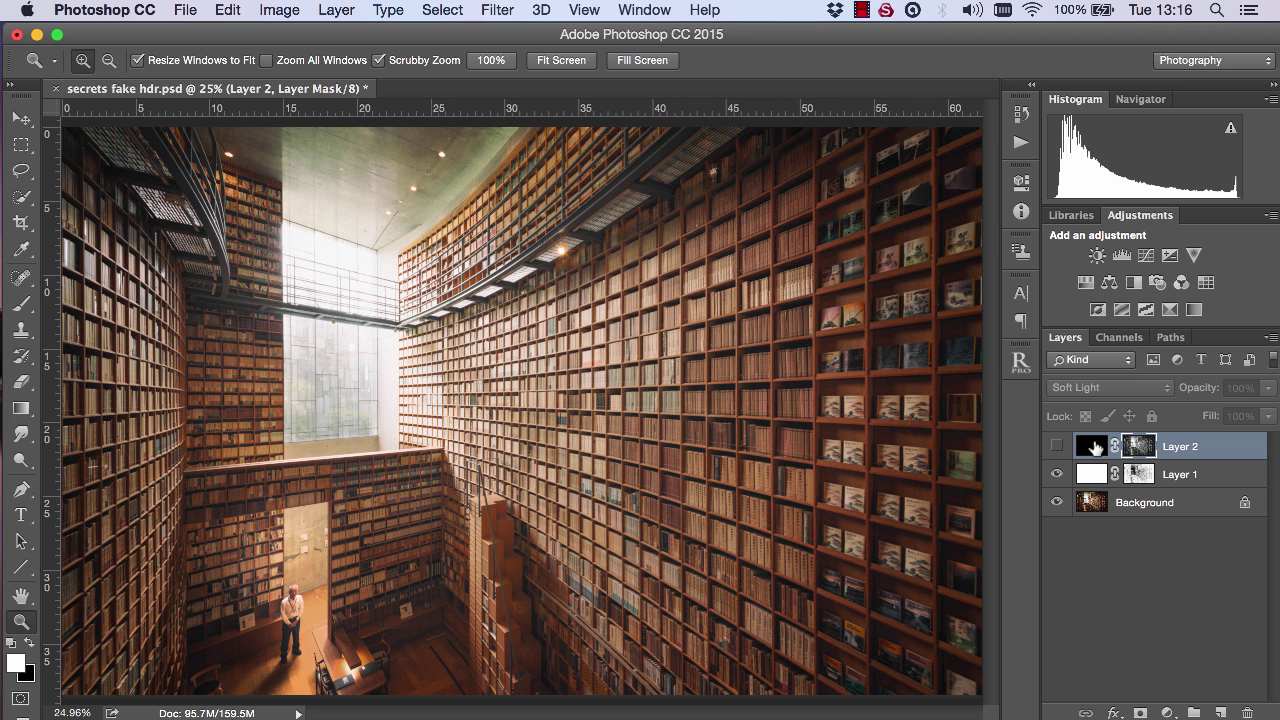
click(274, 11)
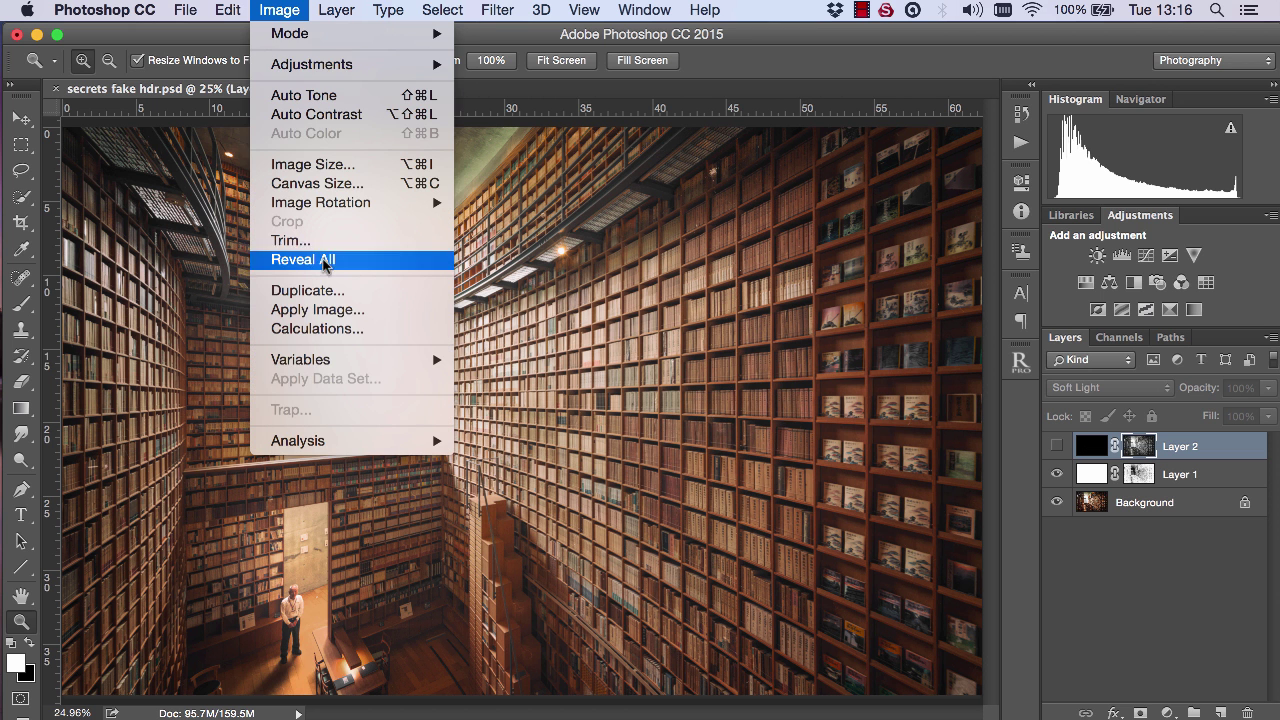
click(325, 310)
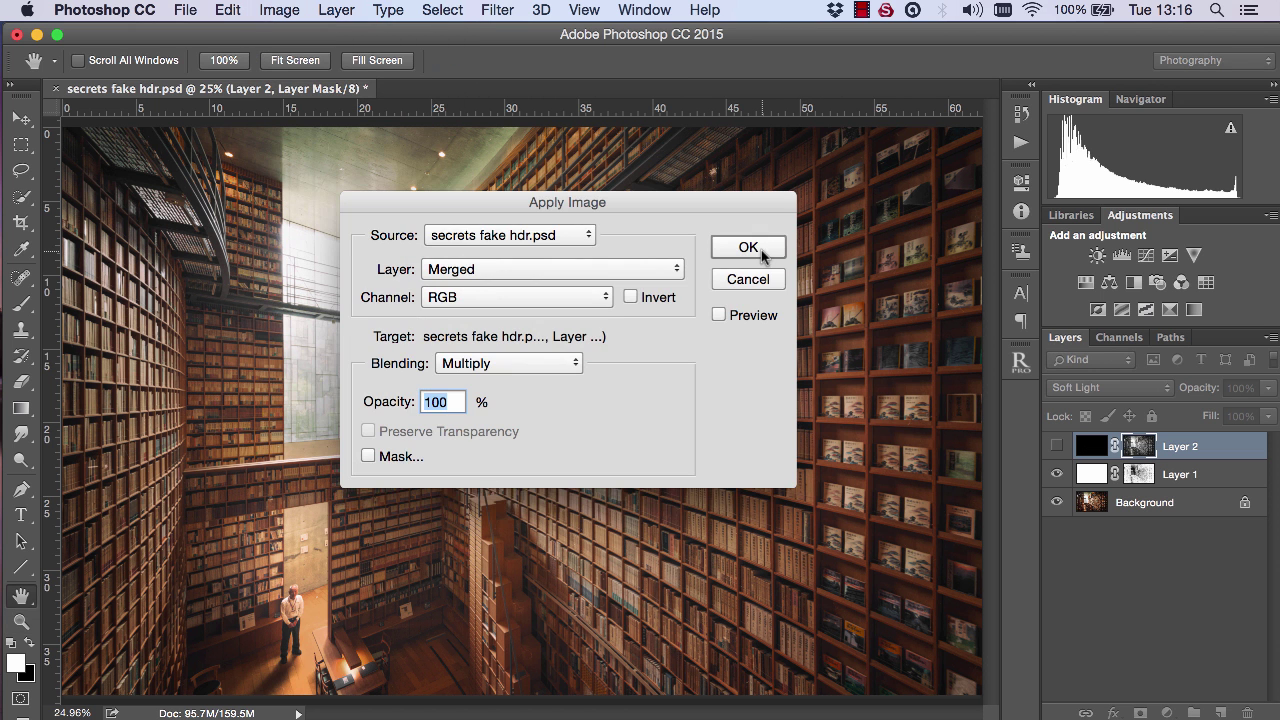
click(748, 248)
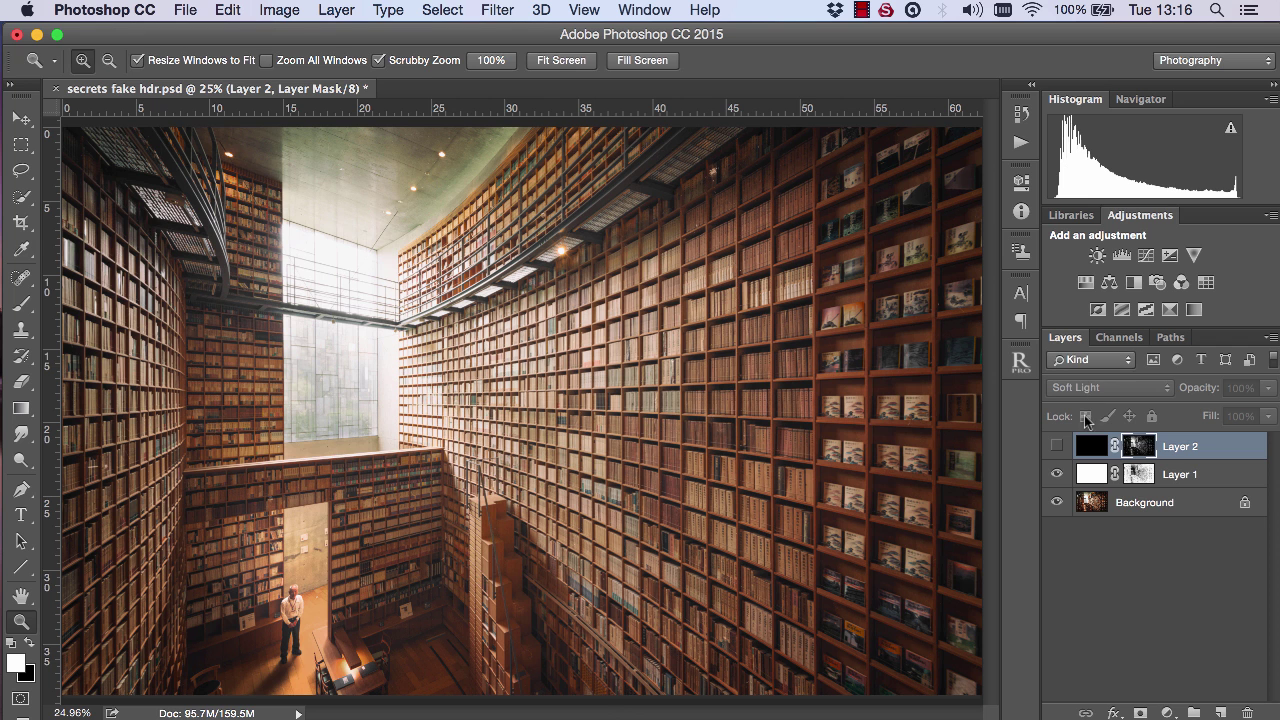
Step: Inspect Layer 2's darkened mask, then show Layer 2 and compare the effect
alt+click(1139, 446)
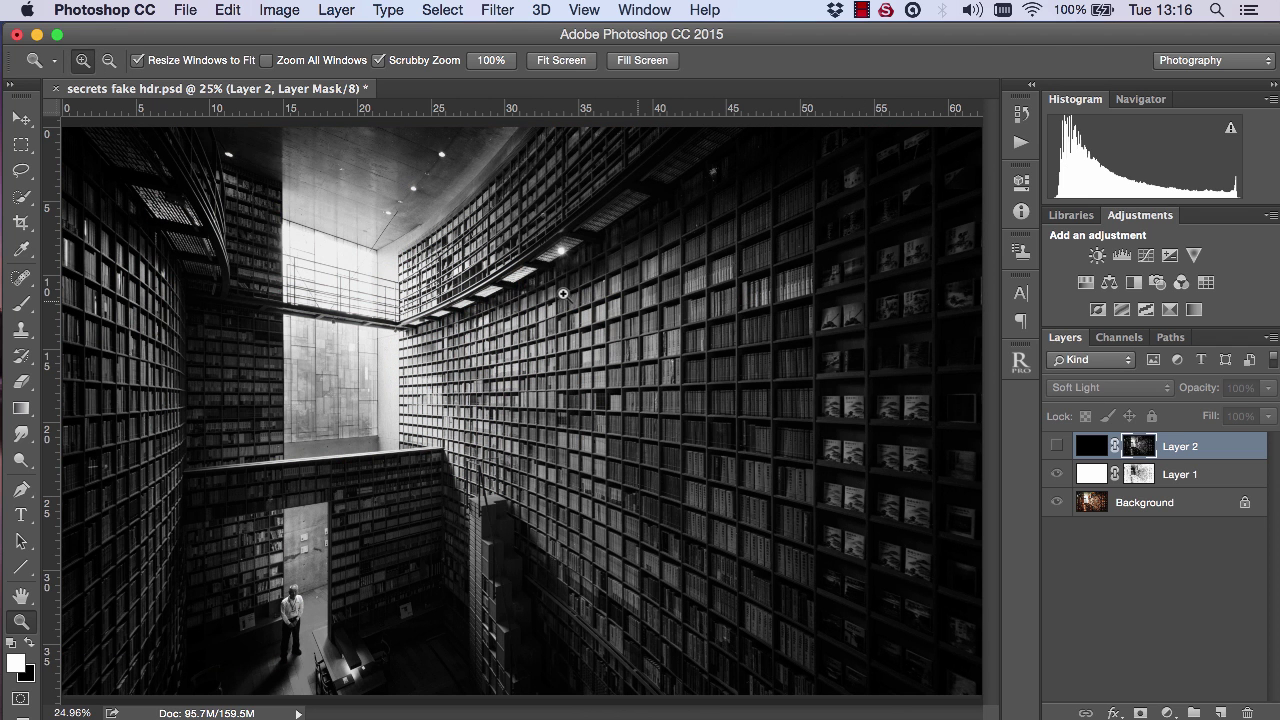
click(1058, 449)
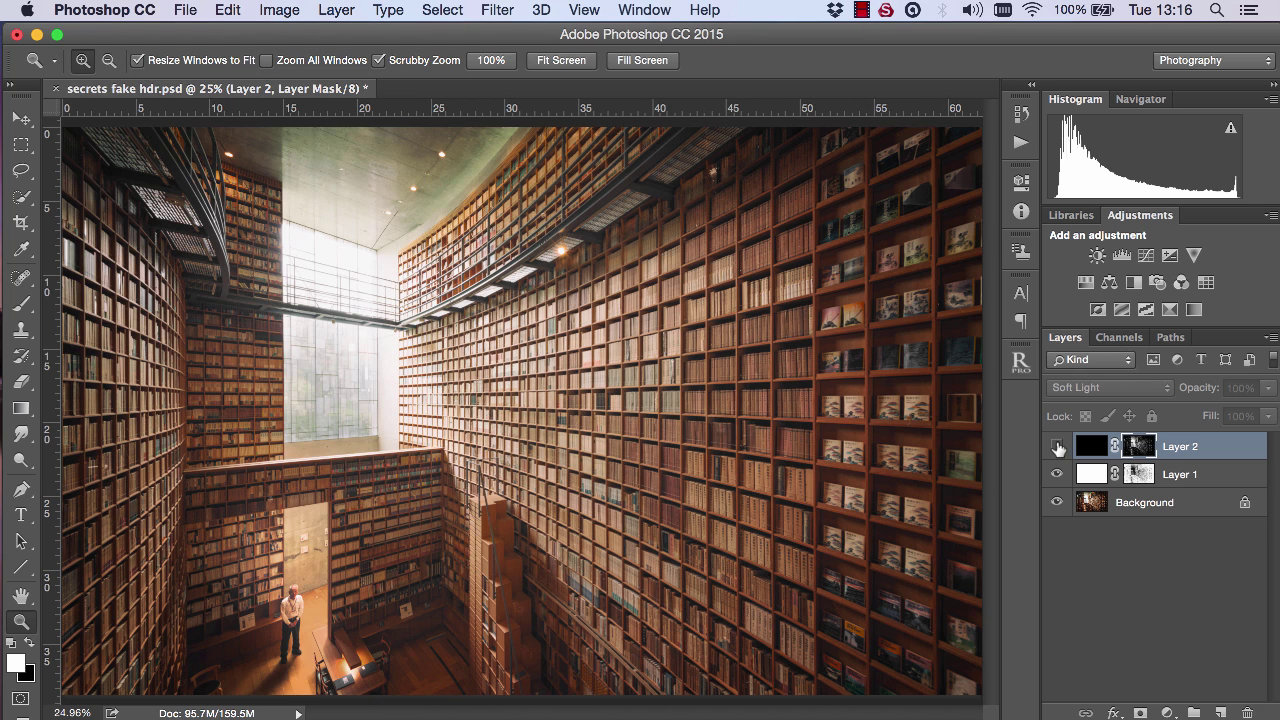
click(1058, 449)
click(1058, 449)
click(1058, 449)
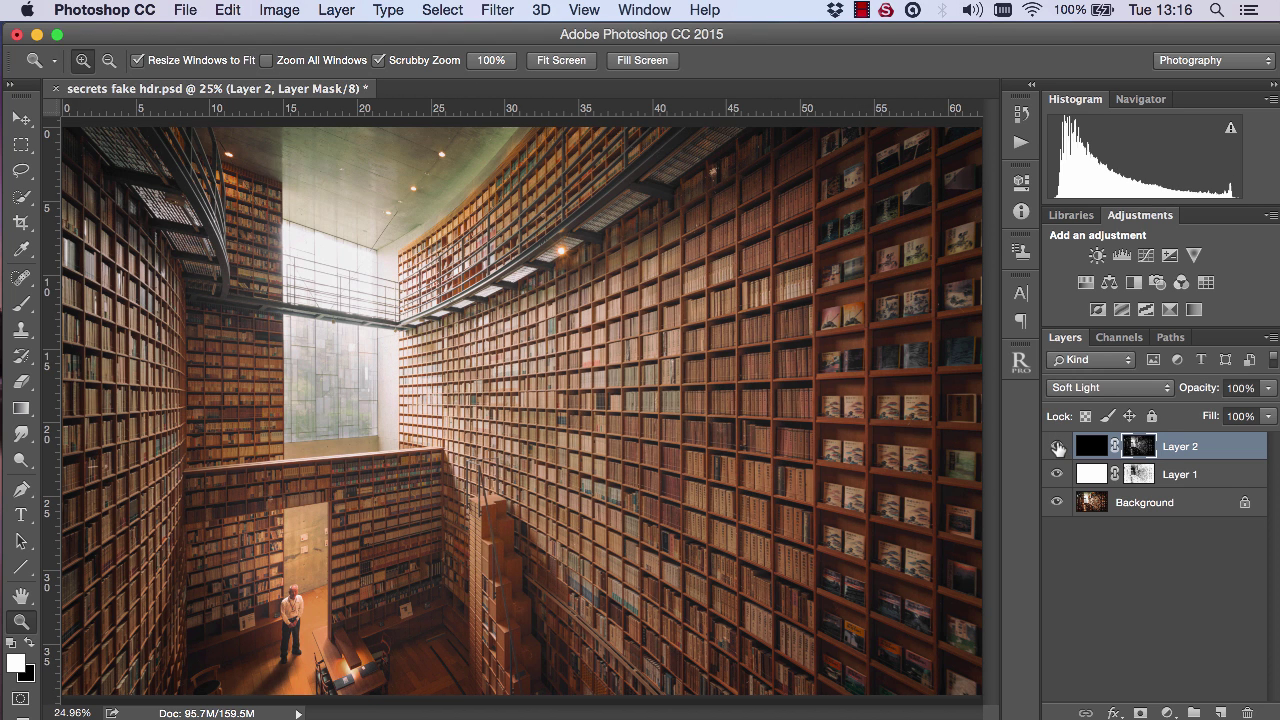
Step: Group Layer 1 and Layer 2 and name the group 'Fake HDR'
shift+click(1229, 477)
key(super+g)
double_click(1133, 444)
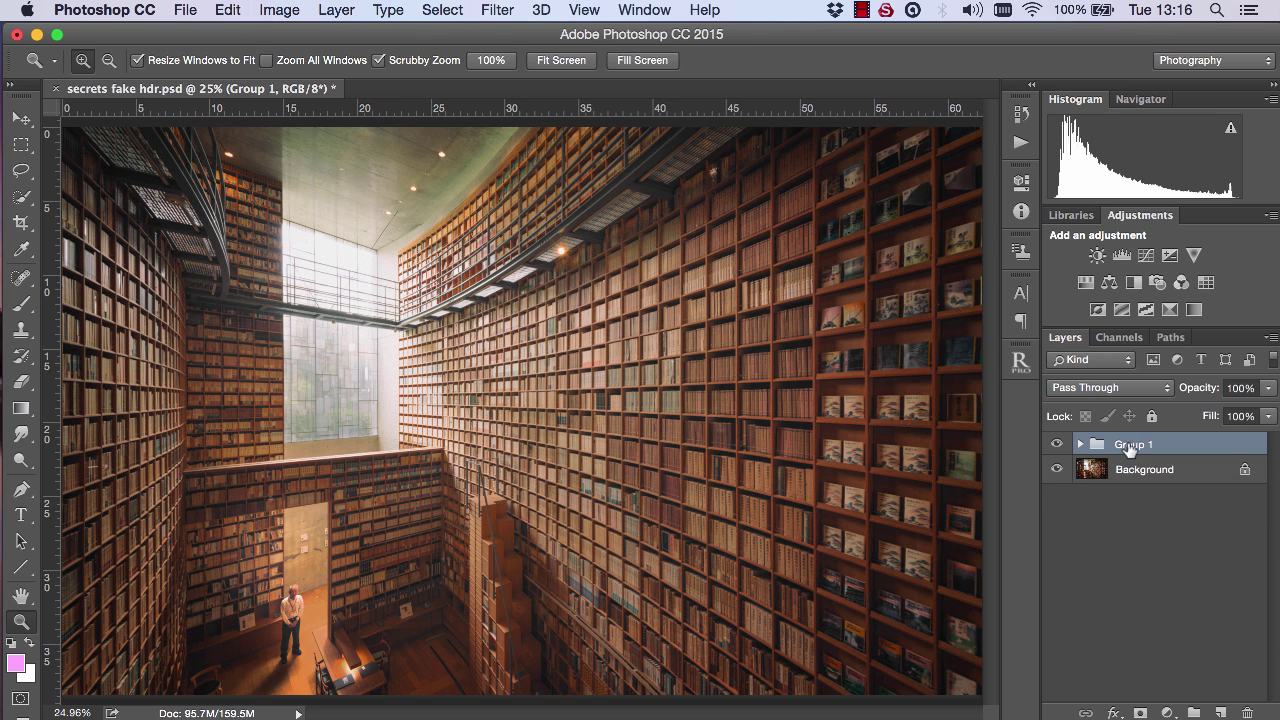
text(Fake HDR)
key(Return)
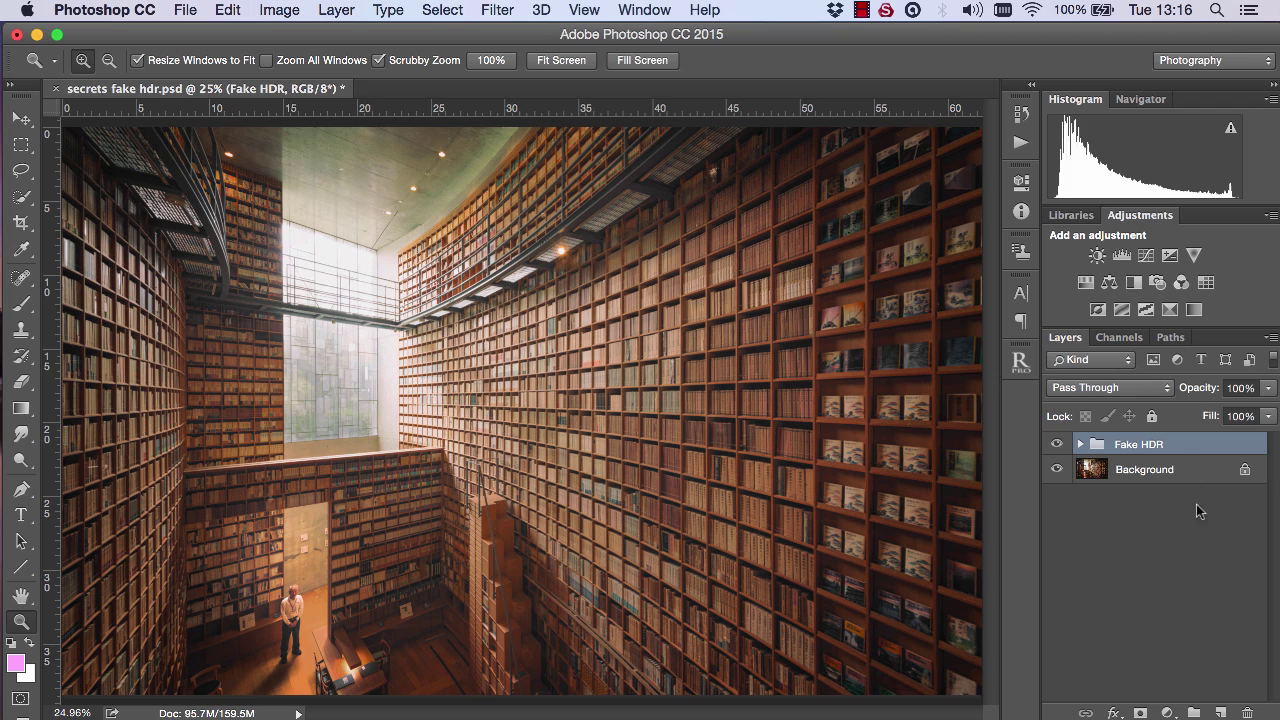
Step: Toggle the Fake HDR group to compare against the original, leaving it visible
click(1056, 444)
click(1056, 444)
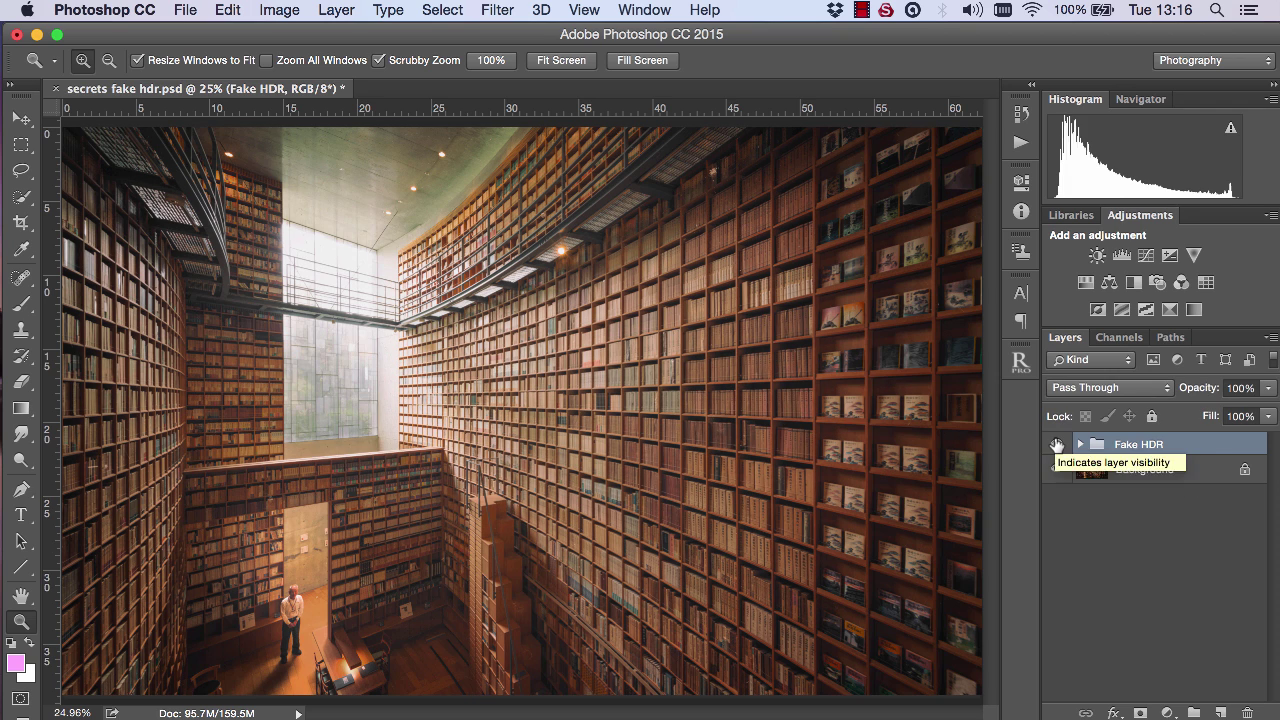
click(1056, 444)
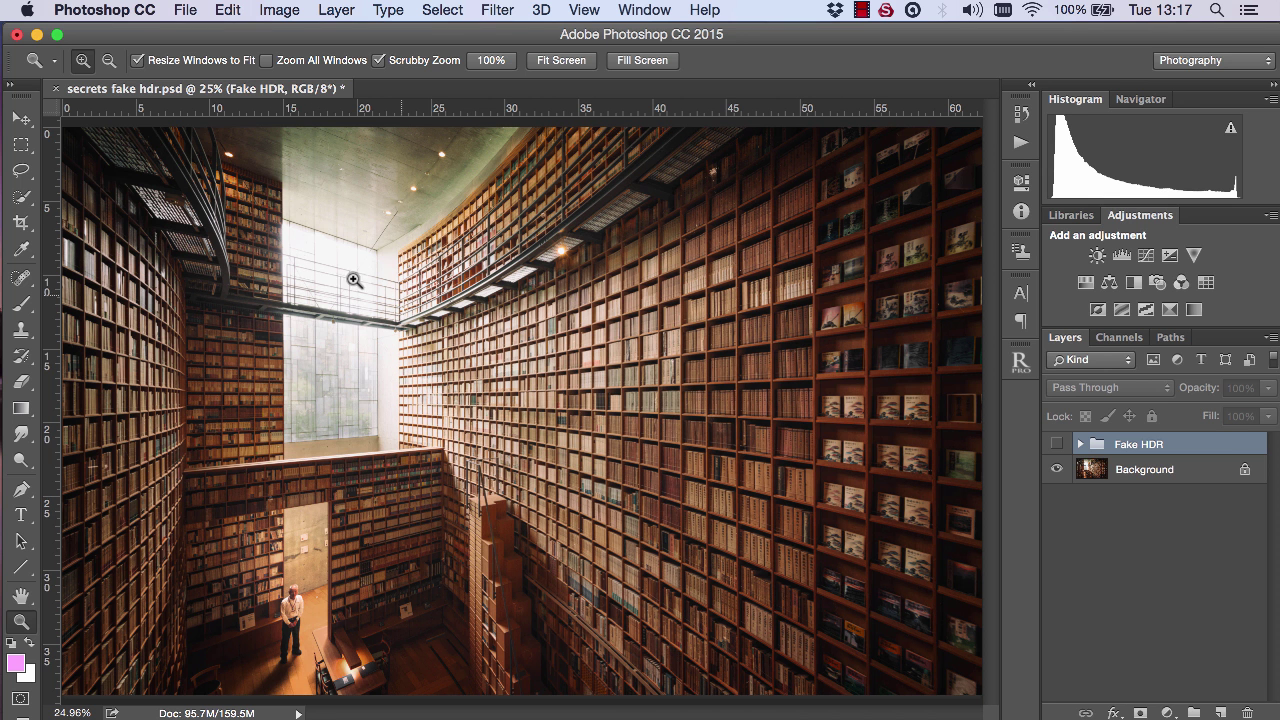
click(1056, 444)
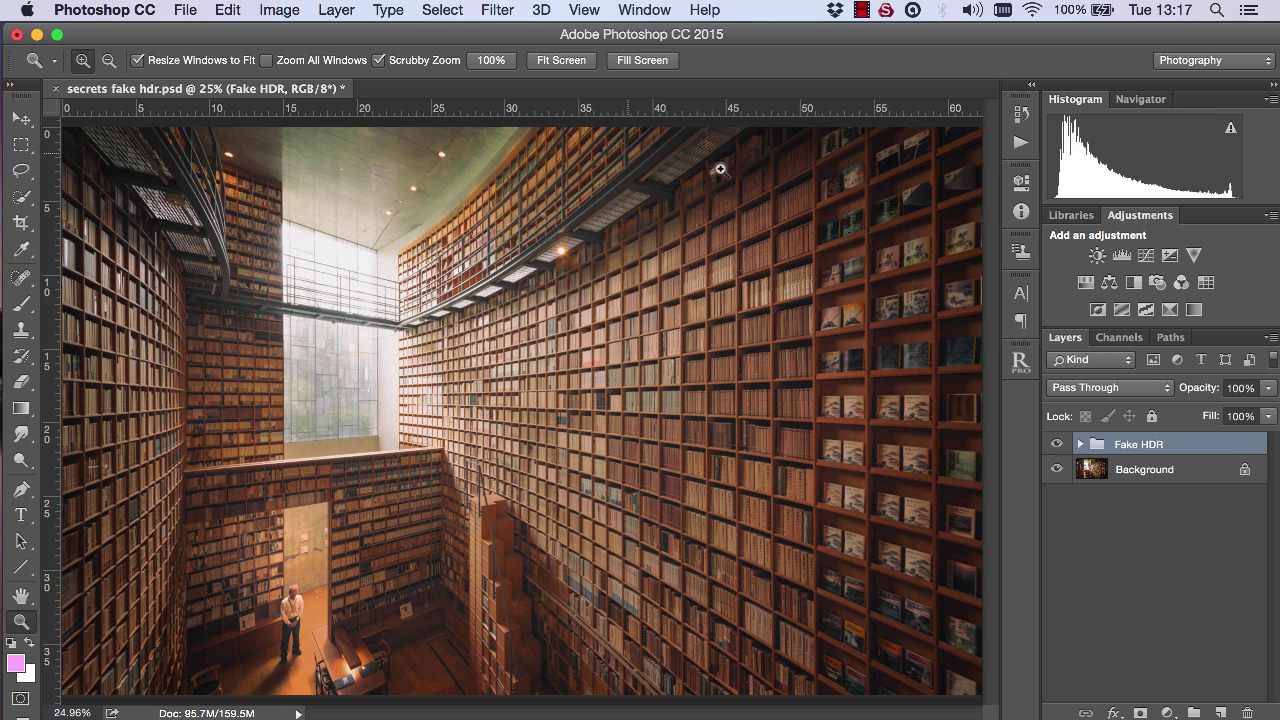
click(1056, 444)
click(1056, 444)
click(1056, 444)
click(1056, 444)
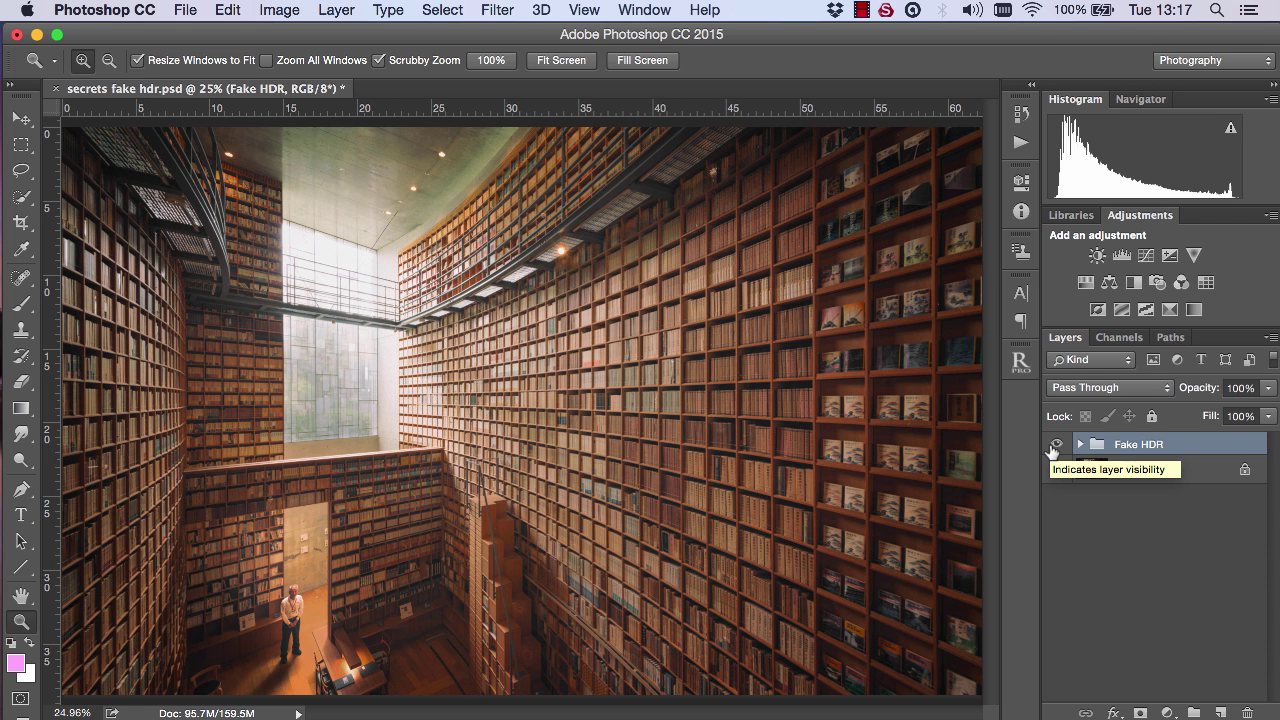